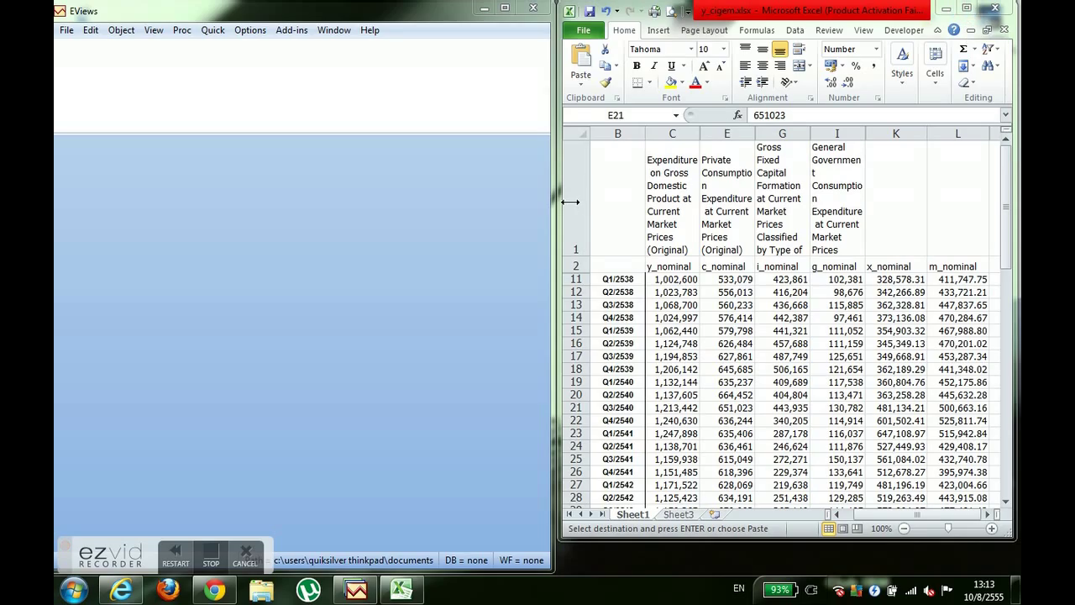
Widen the Excel window and look over the nominal GDP data on Sheet1.
{"action": "left_click_drag", "start_coordinate": [571, 202], "coordinate": [94, 203]}
{"action": "left_click", "coordinate": [368, 331]}
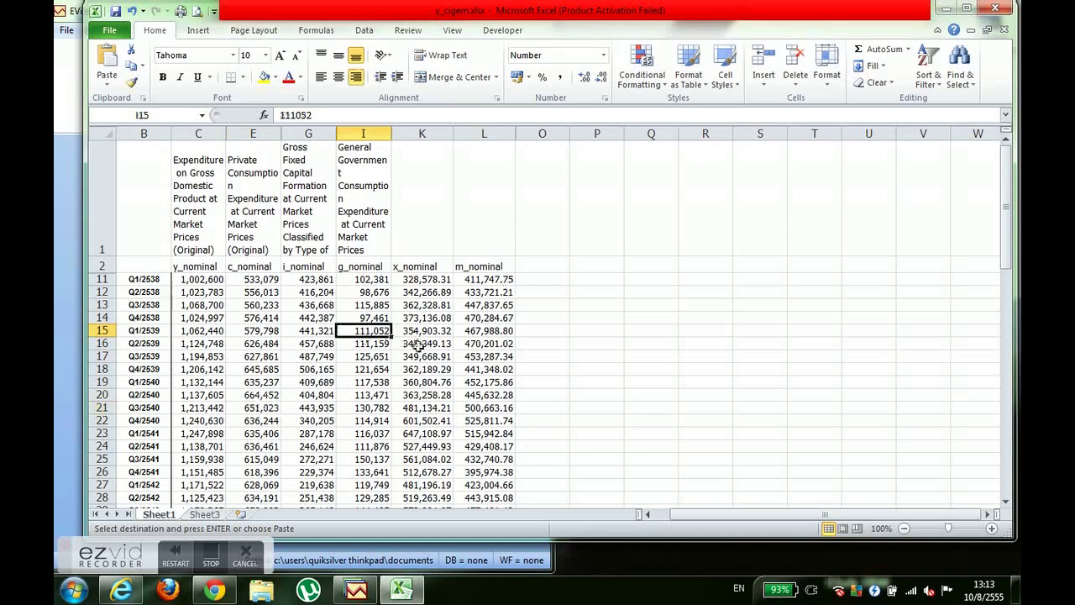
{"action": "scroll", "coordinate": [194, 348], "scroll_direction": "down", "scroll_amount": 5}
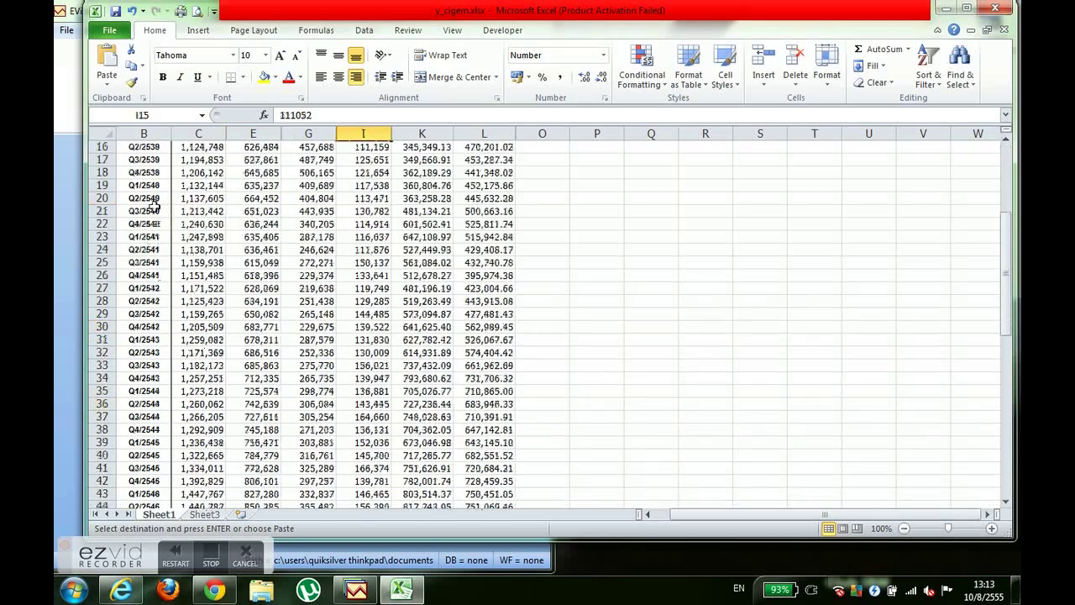
{"action": "scroll", "coordinate": [172, 330], "scroll_direction": "down", "scroll_amount": 8}
{"action": "scroll", "coordinate": [164, 386], "scroll_direction": "up", "scroll_amount": 12}
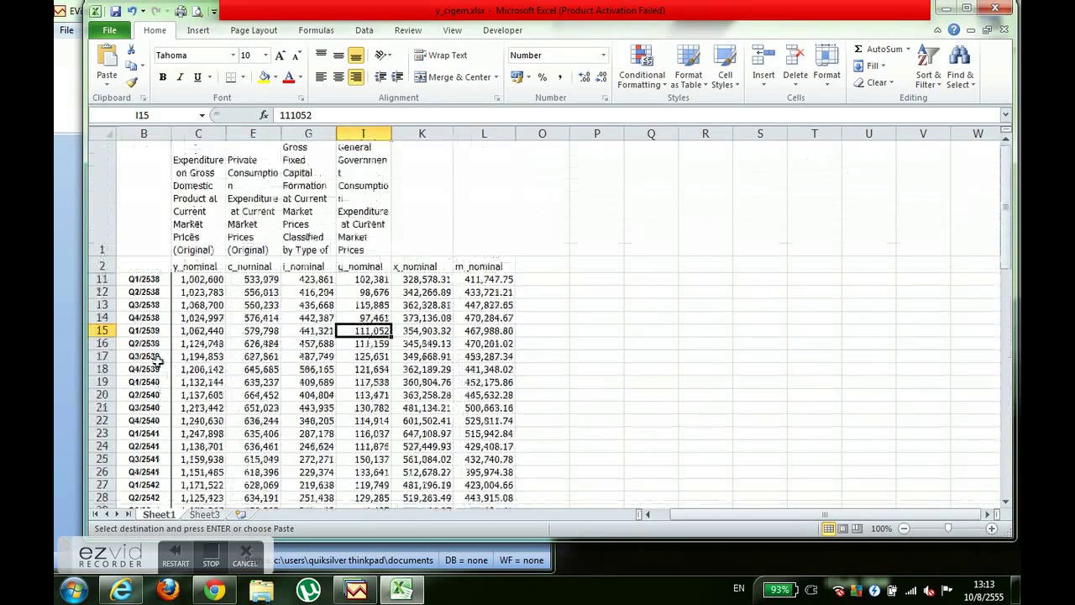
On Sheet3, select the quarter labels and inflation rates in rows 1–2 through column AP.
{"action": "left_click", "coordinate": [208, 516]}
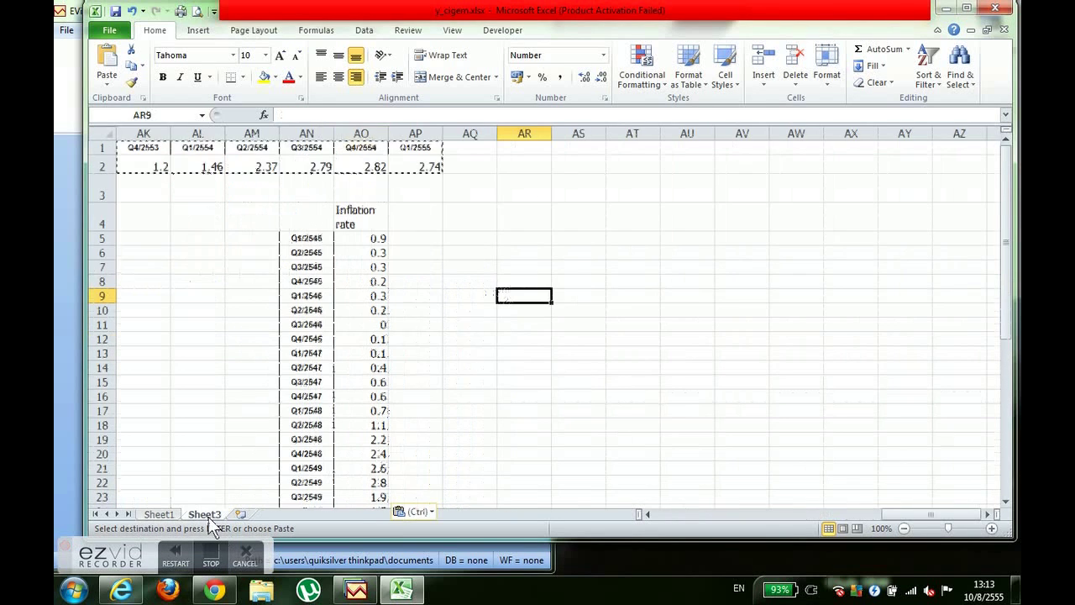
{"action": "left_click_drag", "start_coordinate": [905, 515], "coordinate": [662, 515]}
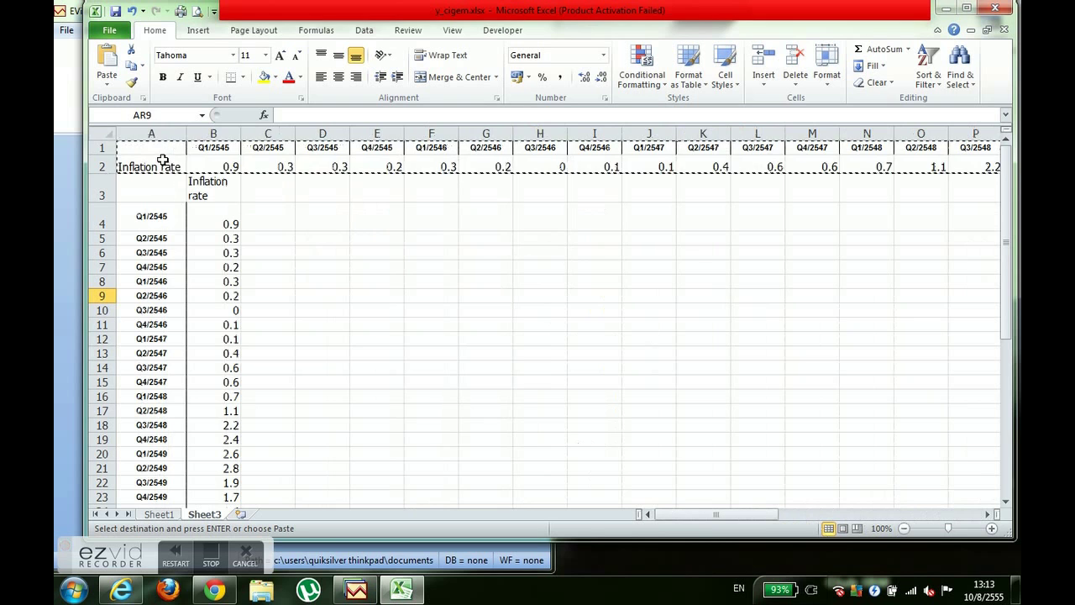
{"action": "left_click_drag", "start_coordinate": [162, 154], "coordinate": [931, 168]}
{"action": "left_click", "coordinate": [931, 168]}
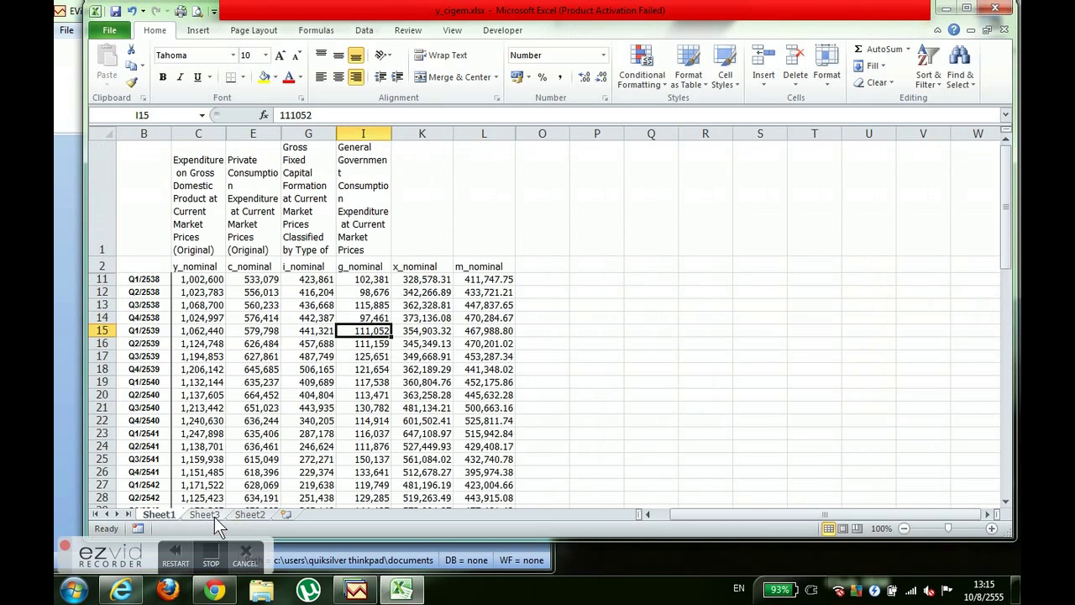
{"action": "left_click", "coordinate": [211, 515]}
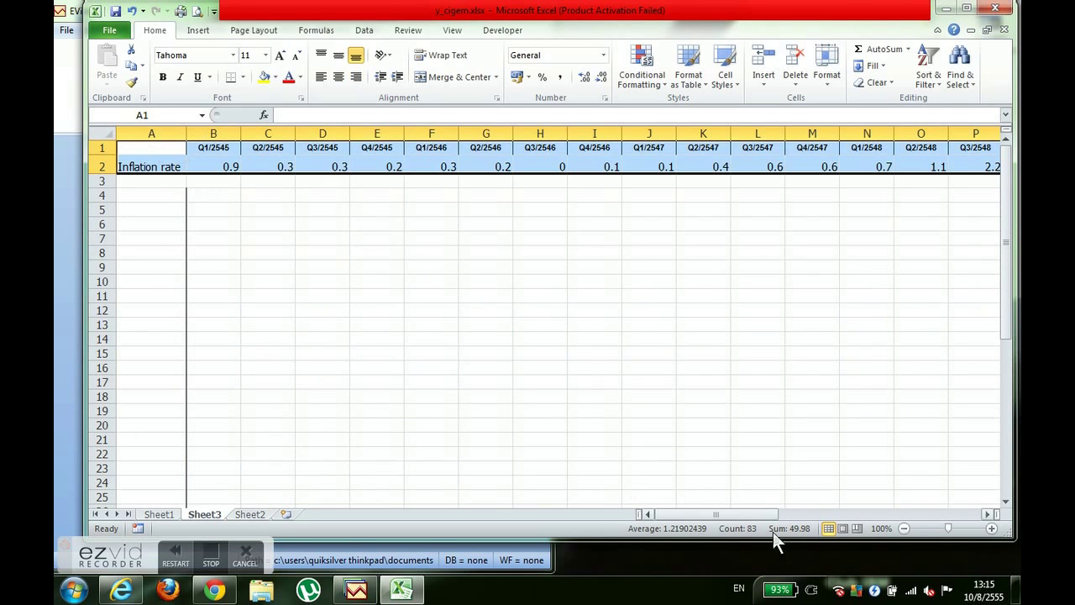
Copy inflation rows 1–2 and paste them transposed at A4, quarters in A and rates in B.
{"action": "mouse_move", "coordinate": [760, 514]}
{"action": "left_mouse_down"}
{"action": "mouse_move", "coordinate": [896, 511]}
{"action": "mouse_move", "coordinate": [756, 511]}
{"action": "left_mouse_up"}
{"action": "right_click", "coordinate": [159, 156]}
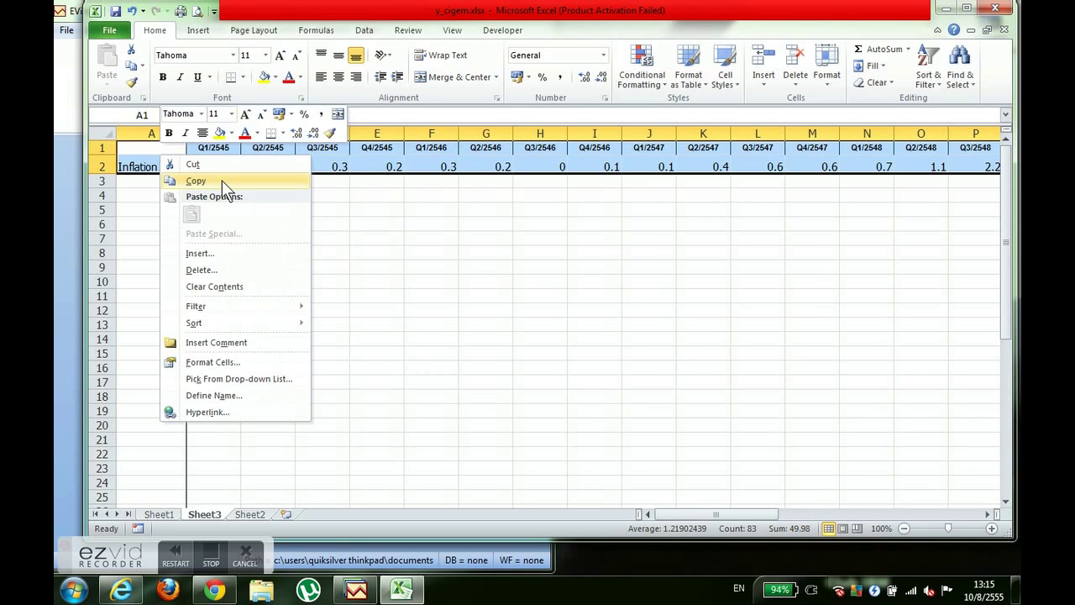
{"action": "left_click", "coordinate": [222, 181]}
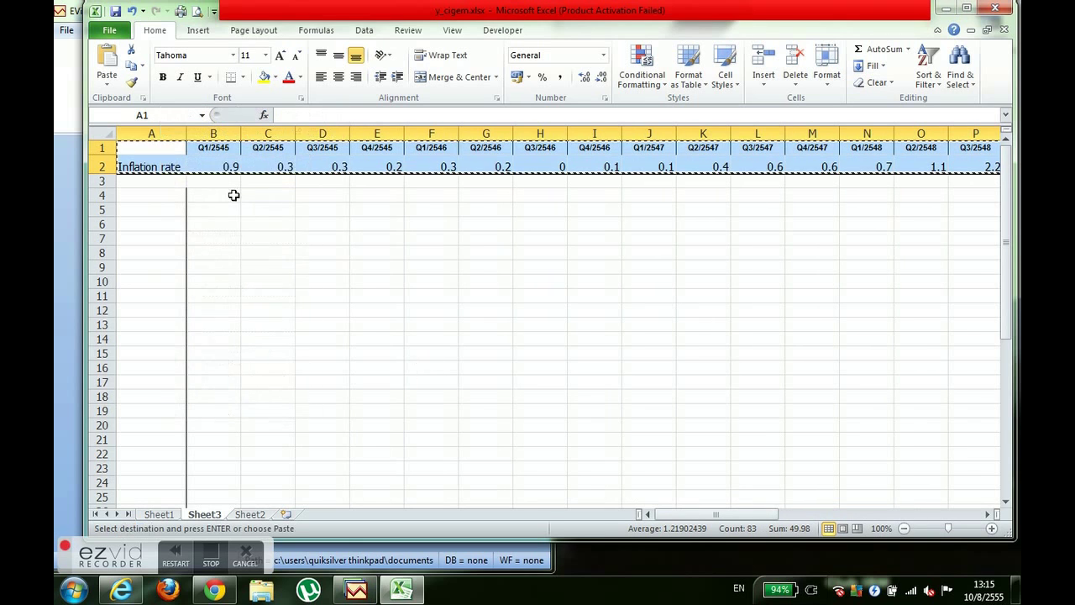
{"action": "left_click", "coordinate": [176, 203]}
{"action": "right_click", "coordinate": [175, 203]}
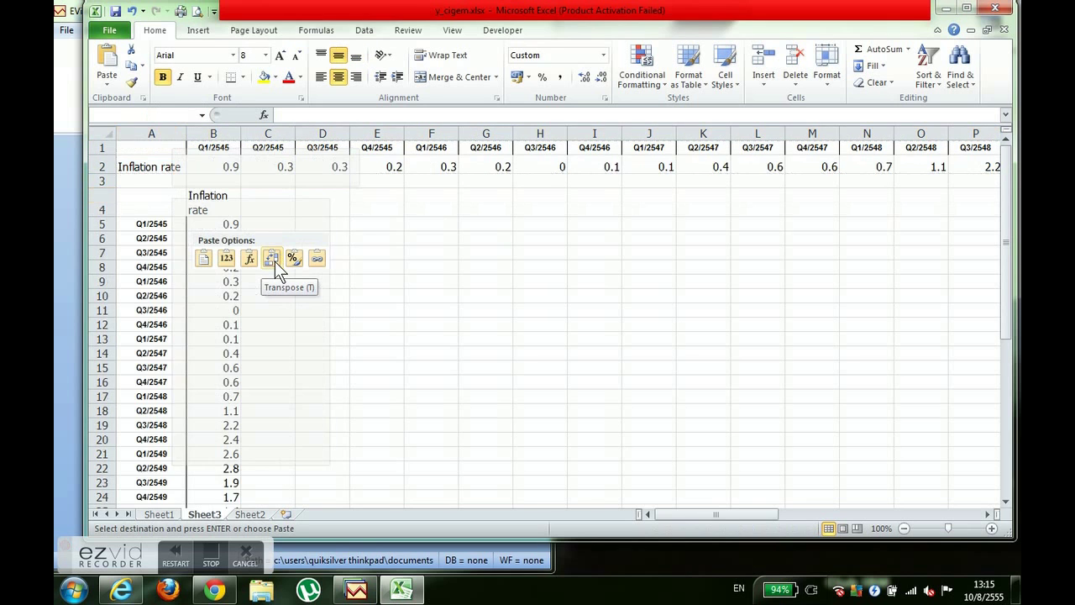
{"action": "left_click", "coordinate": [279, 266]}
{"action": "left_click", "coordinate": [438, 255]}
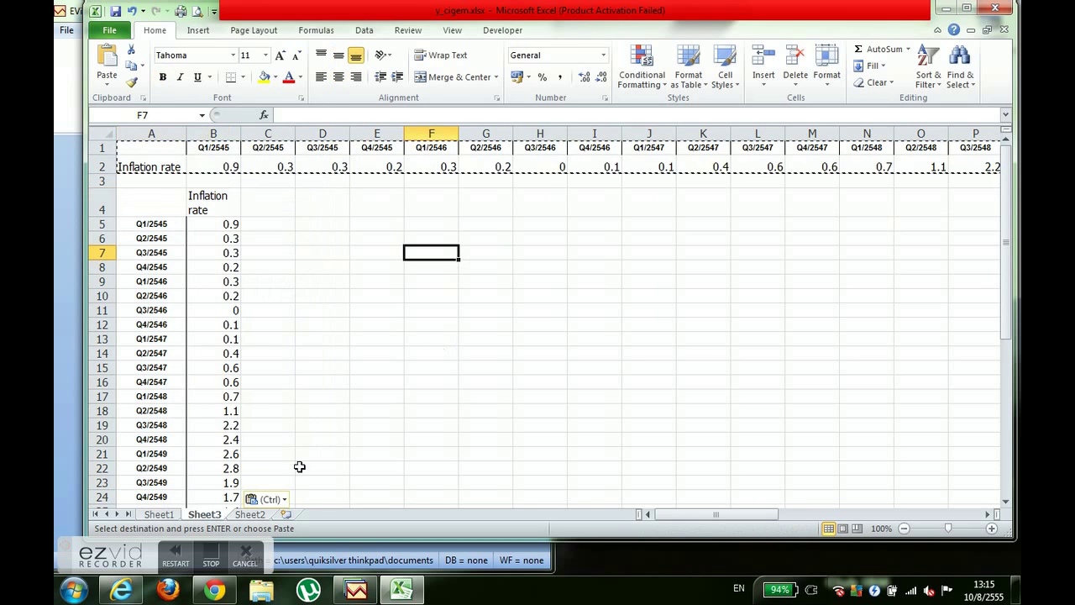
Minimize Excel, maximize EViews and start a new workfile via File > New > Workfile.
{"action": "left_click", "coordinate": [162, 515]}
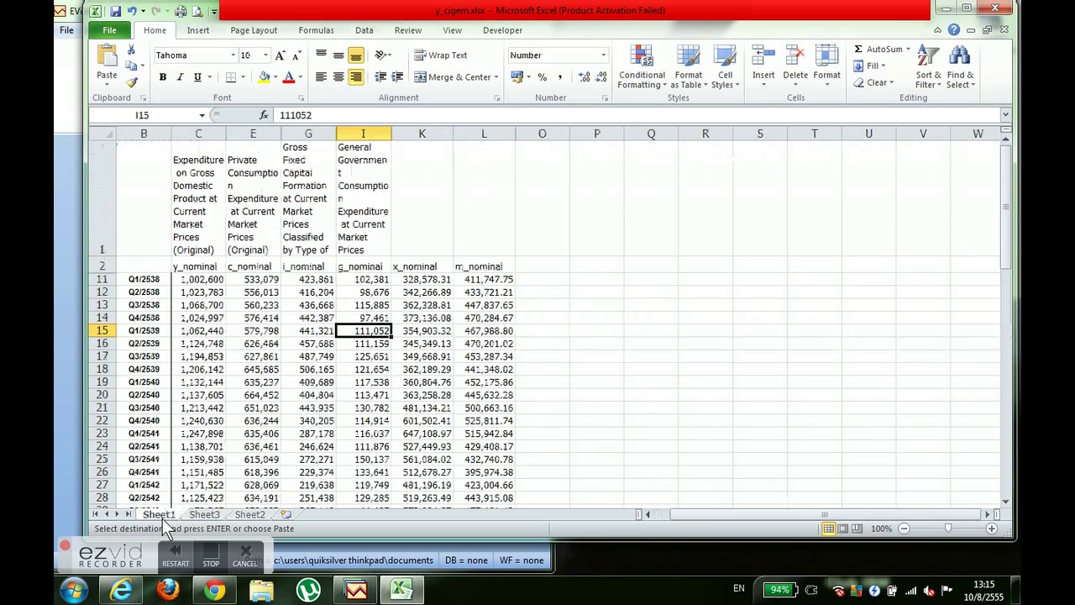
{"action": "left_click", "coordinate": [952, 9]}
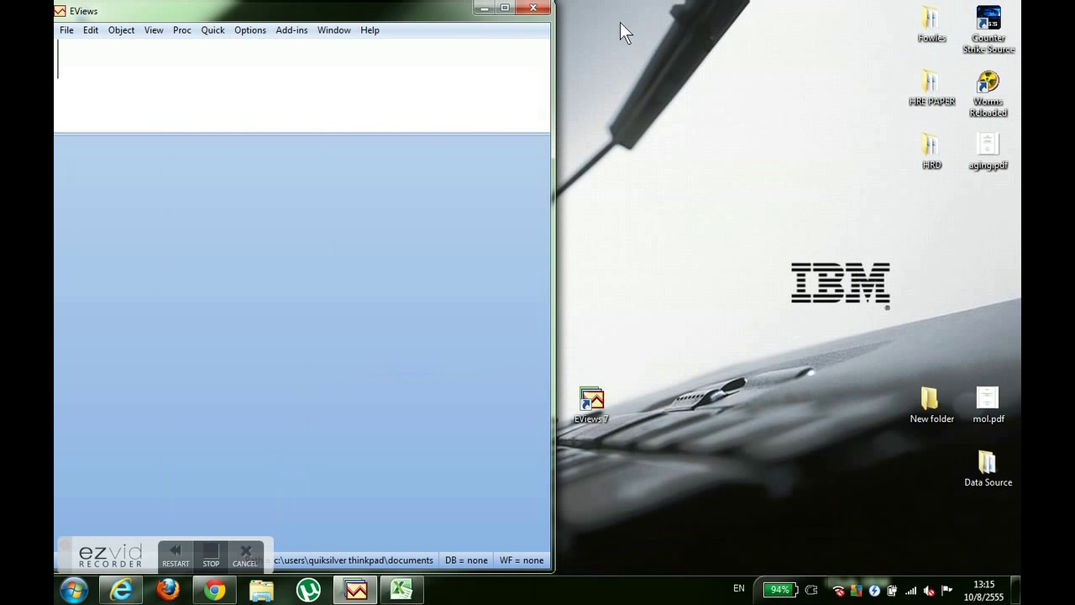
{"action": "left_click", "coordinate": [506, 8]}
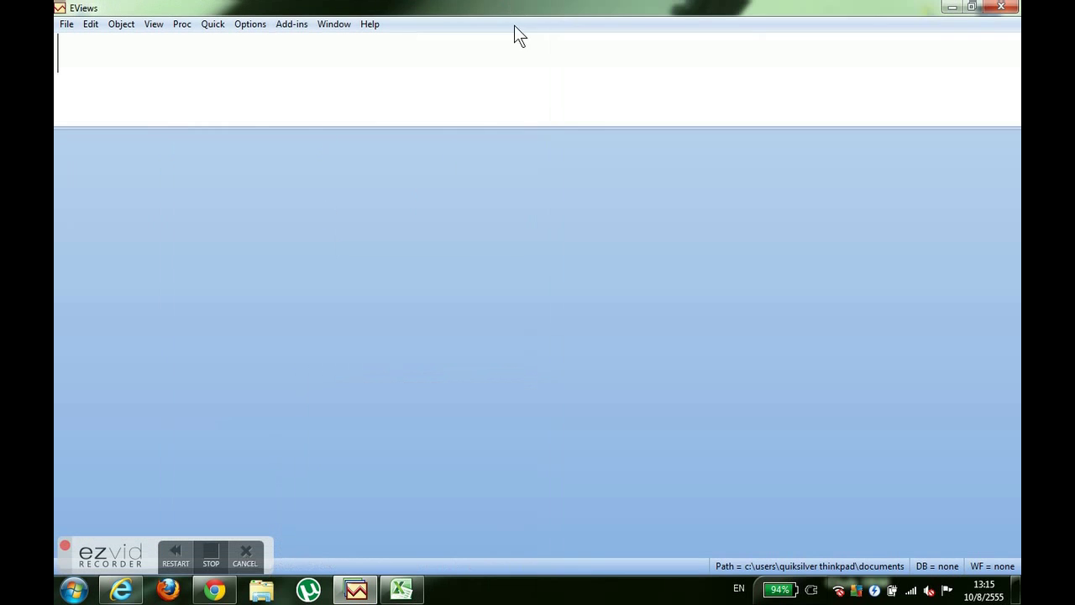
{"action": "left_click", "coordinate": [62, 25]}
{"action": "mouse_move", "coordinate": [84, 40]}
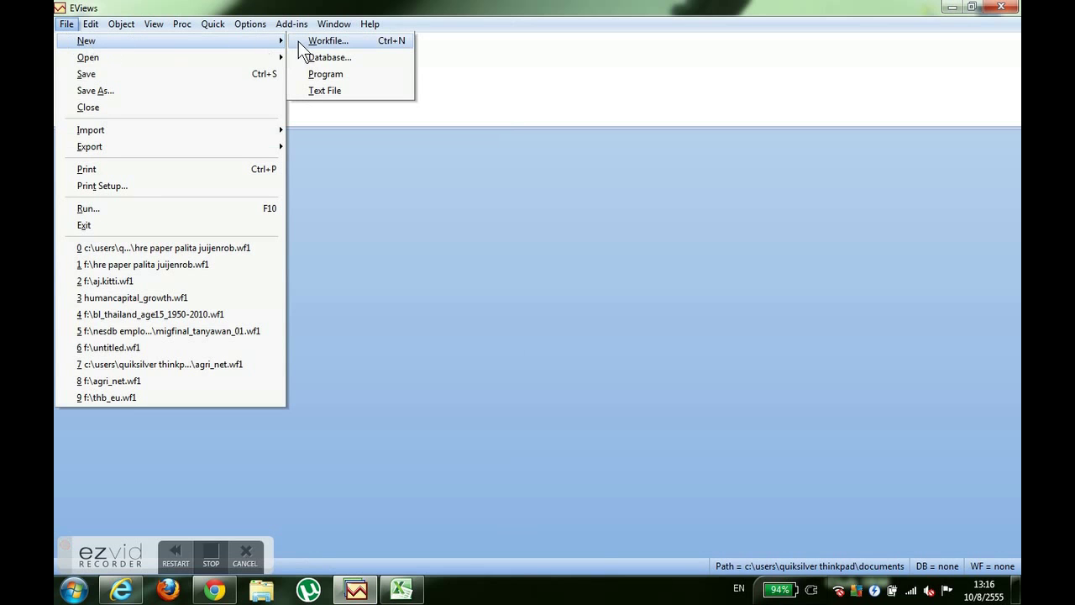
{"action": "left_click", "coordinate": [358, 43]}
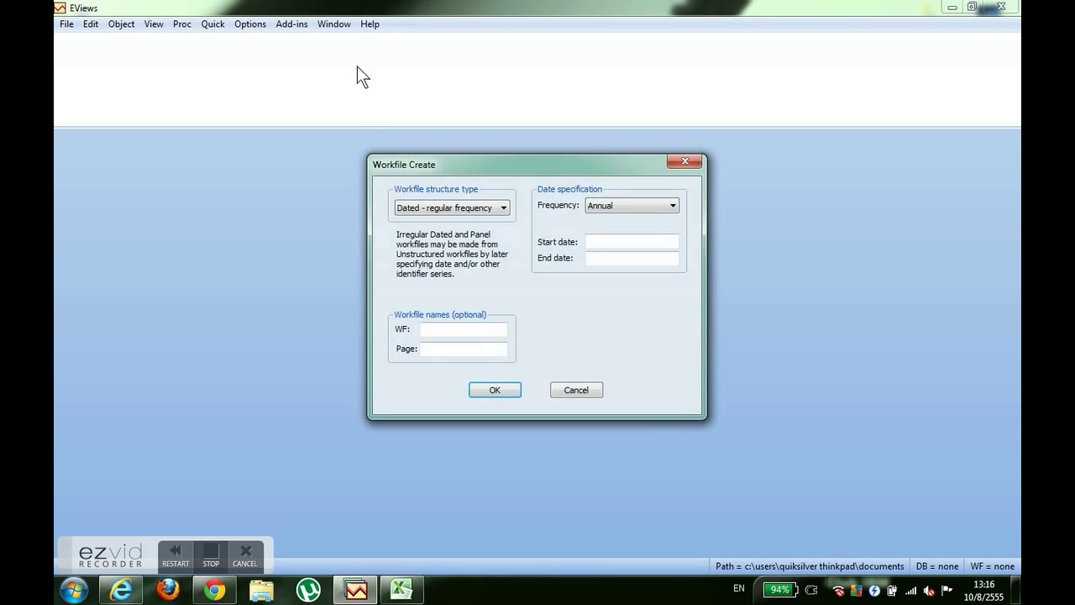
Try the workfile structure types, settling on Dated – regular frequency.
{"action": "left_click", "coordinate": [501, 210]}
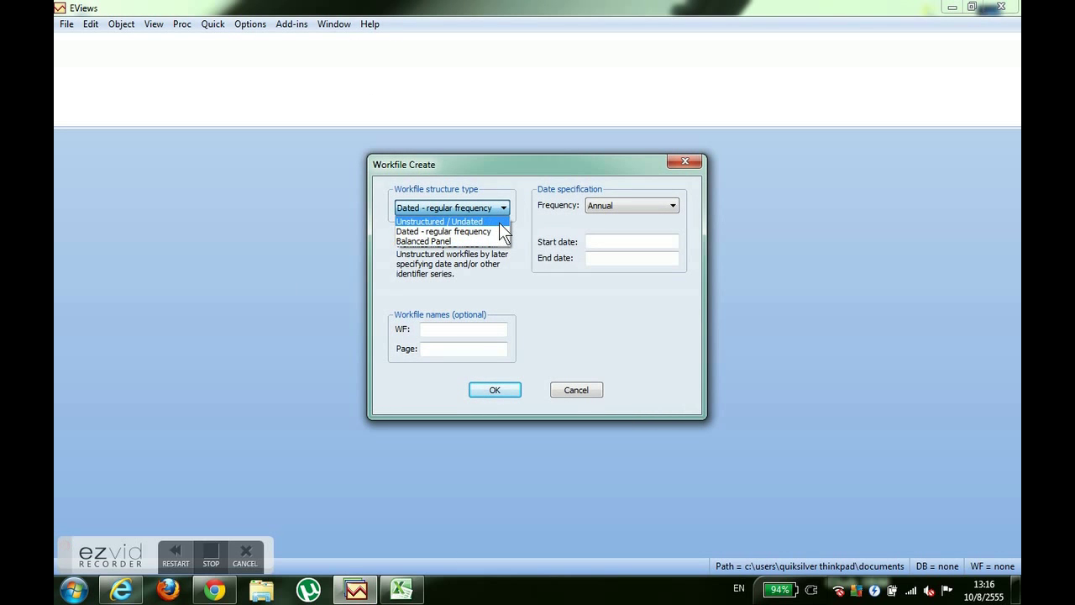
{"action": "left_click", "coordinate": [501, 223]}
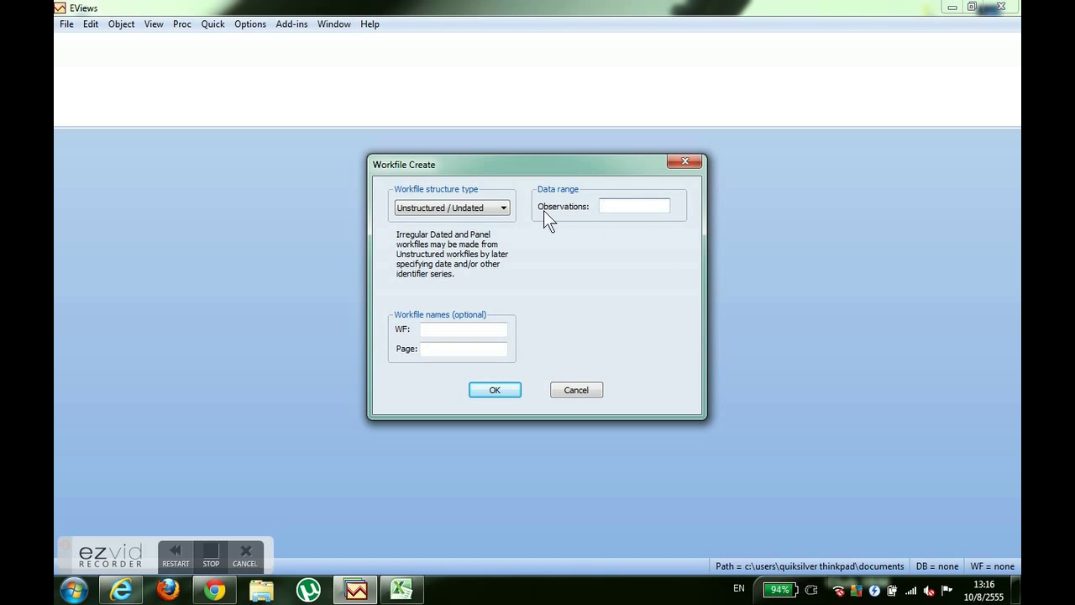
{"action": "left_click", "coordinate": [501, 209]}
{"action": "left_click", "coordinate": [490, 229]}
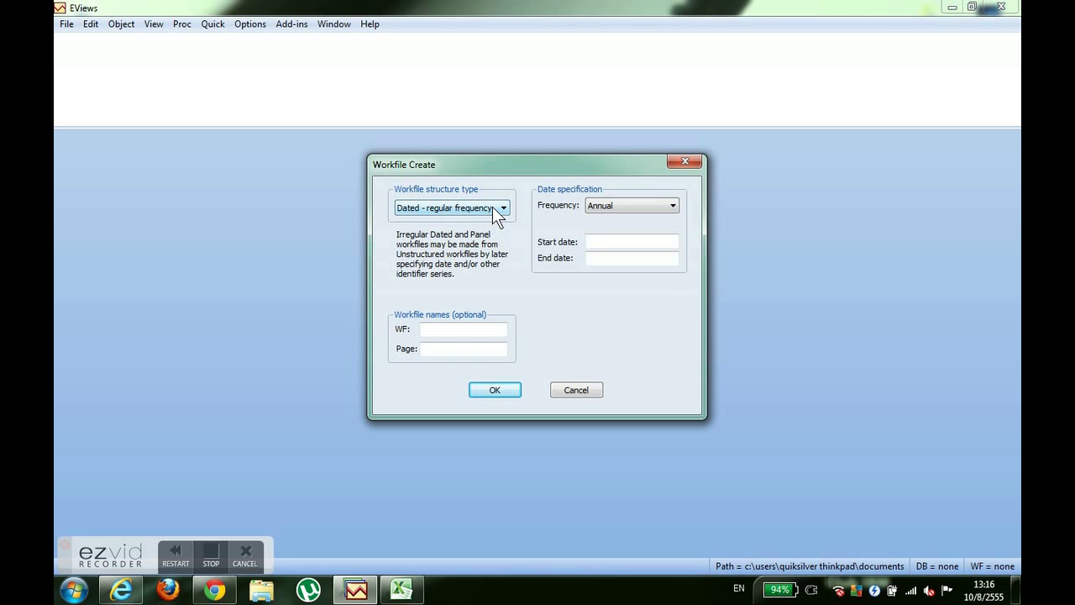
{"action": "left_click", "coordinate": [503, 210]}
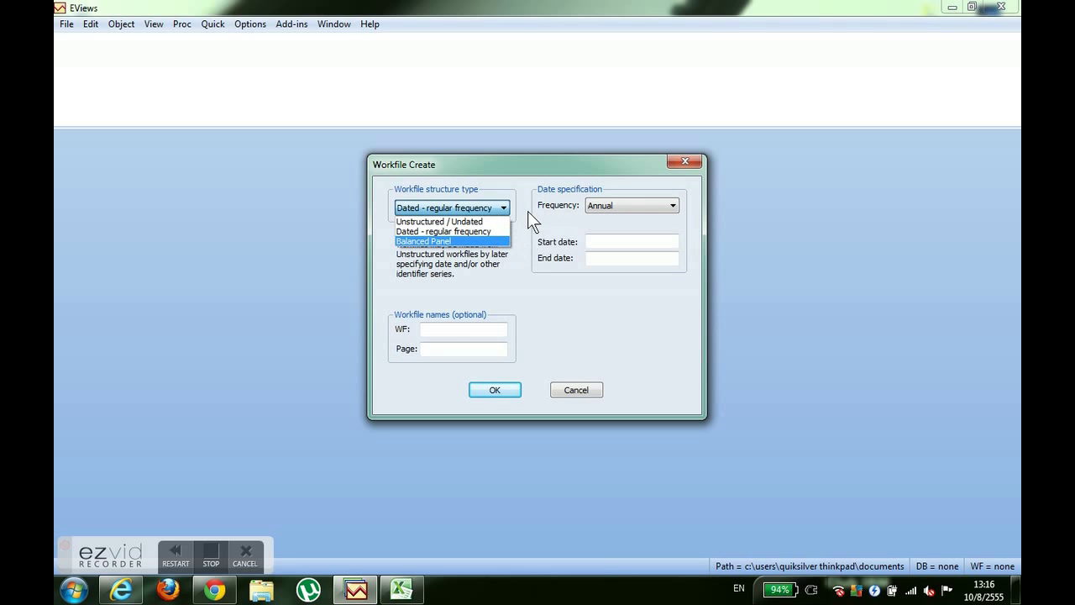
{"action": "left_click", "coordinate": [525, 211]}
{"action": "left_click", "coordinate": [504, 211]}
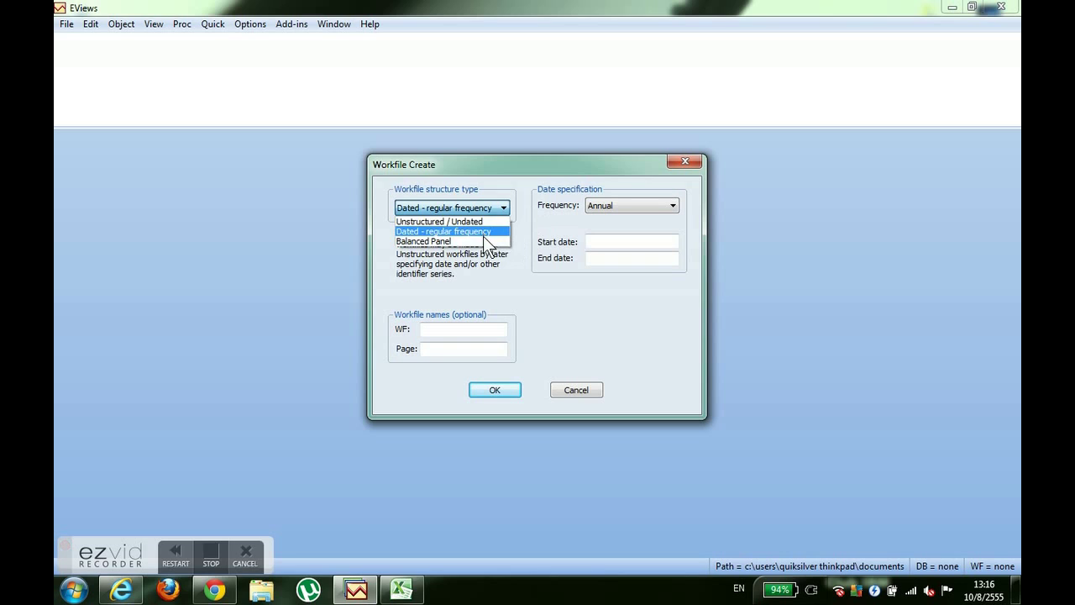
{"action": "left_click", "coordinate": [486, 239]}
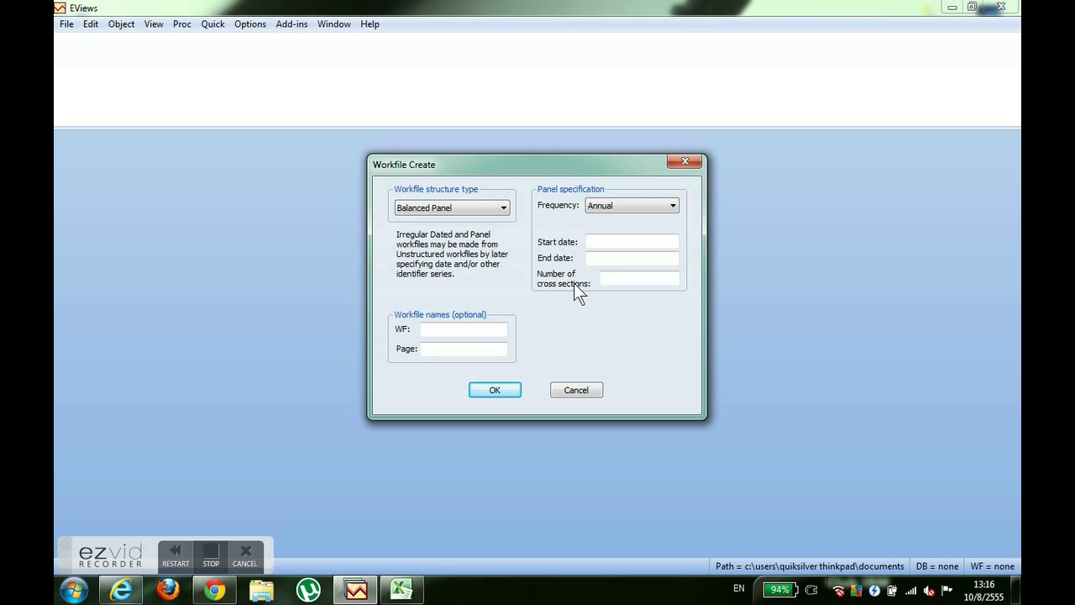
{"action": "left_click", "coordinate": [496, 209]}
{"action": "left_click", "coordinate": [485, 231]}
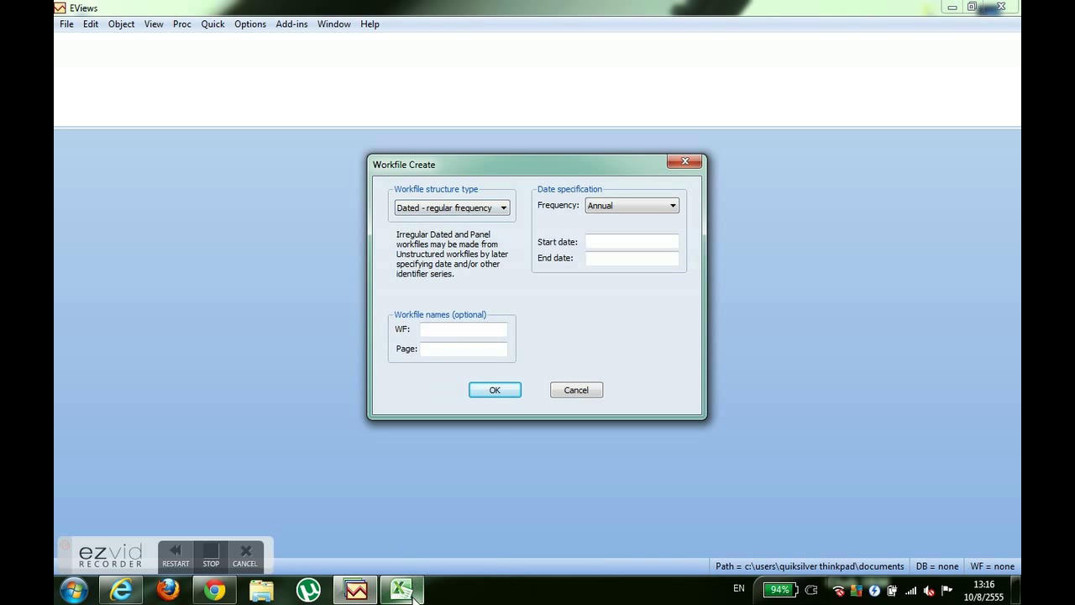
{"action": "left_click", "coordinate": [413, 208]}
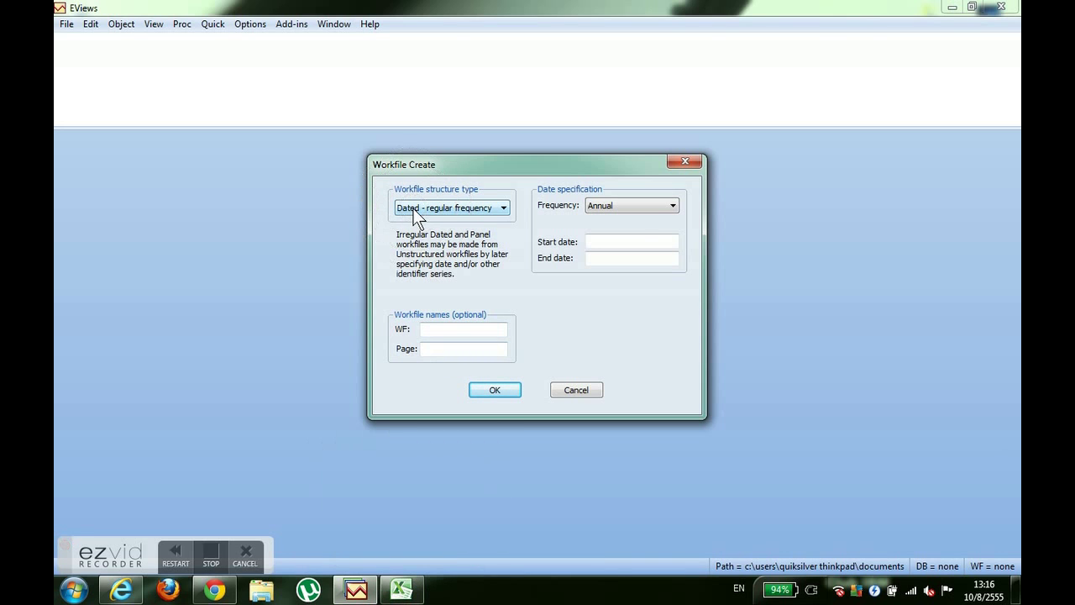
Choose Quarterly frequency and enter the start date 1995q1, moving on to the end date.
{"action": "left_click", "coordinate": [640, 205]}
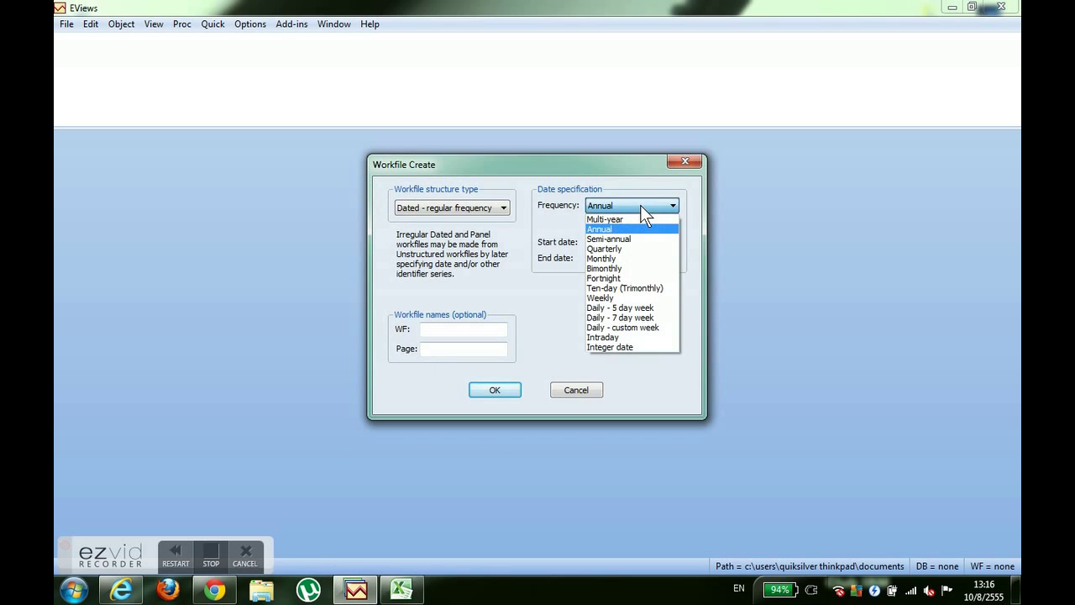
{"action": "left_click", "coordinate": [607, 250]}
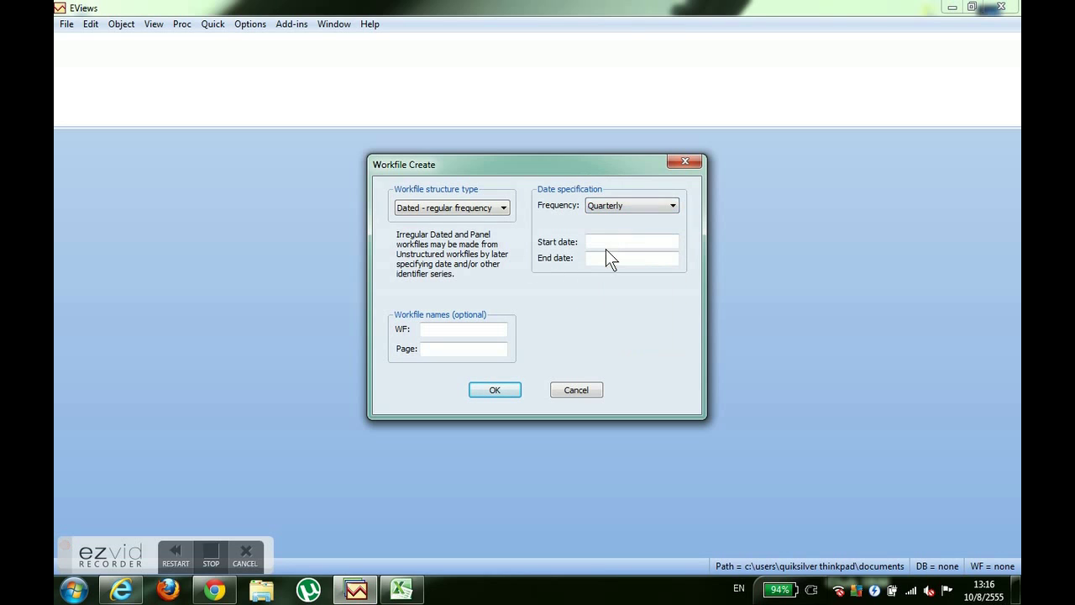
{"action": "left_click", "coordinate": [640, 239]}
{"action": "type", "text": "1995q1"}
{"action": "key", "text": "Tab"}
{"action": "left_click", "coordinate": [495, 390]}
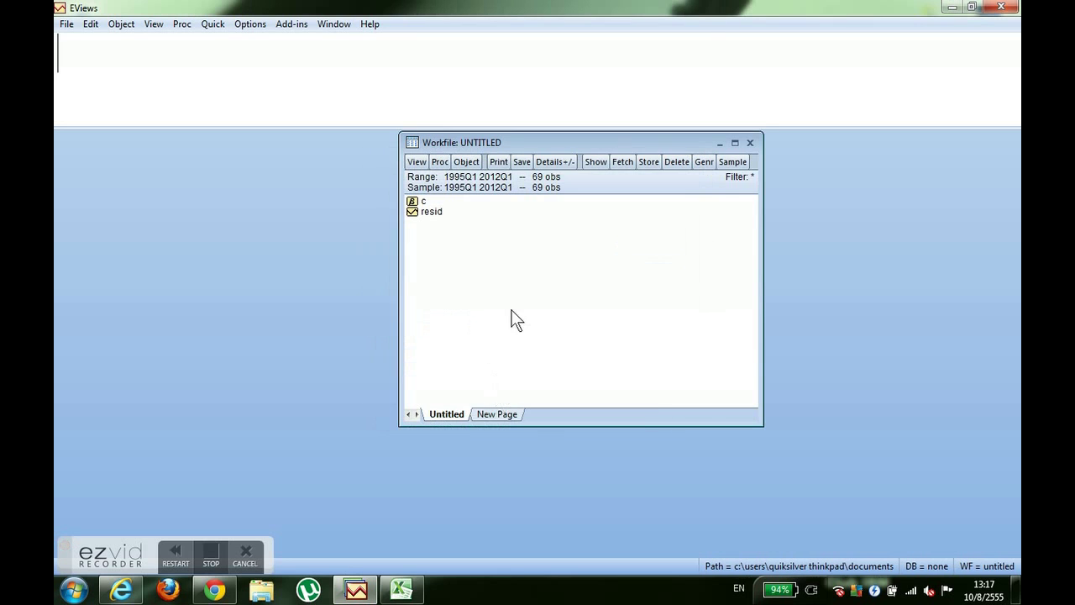
{"action": "left_click_drag", "start_coordinate": [567, 150], "coordinate": [530, 154]}
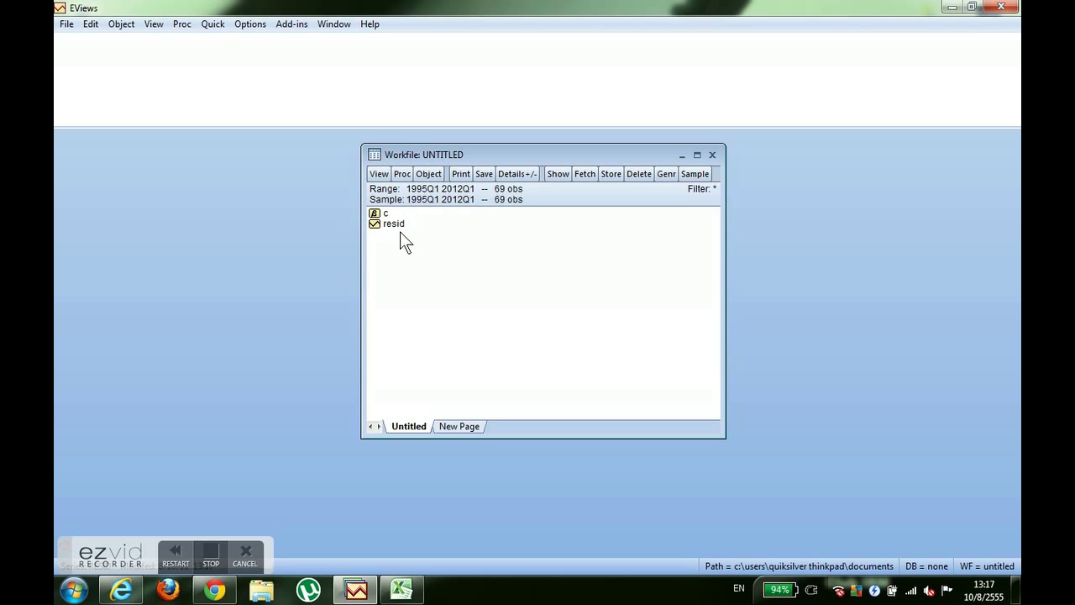
{"action": "left_click", "coordinate": [384, 215]}
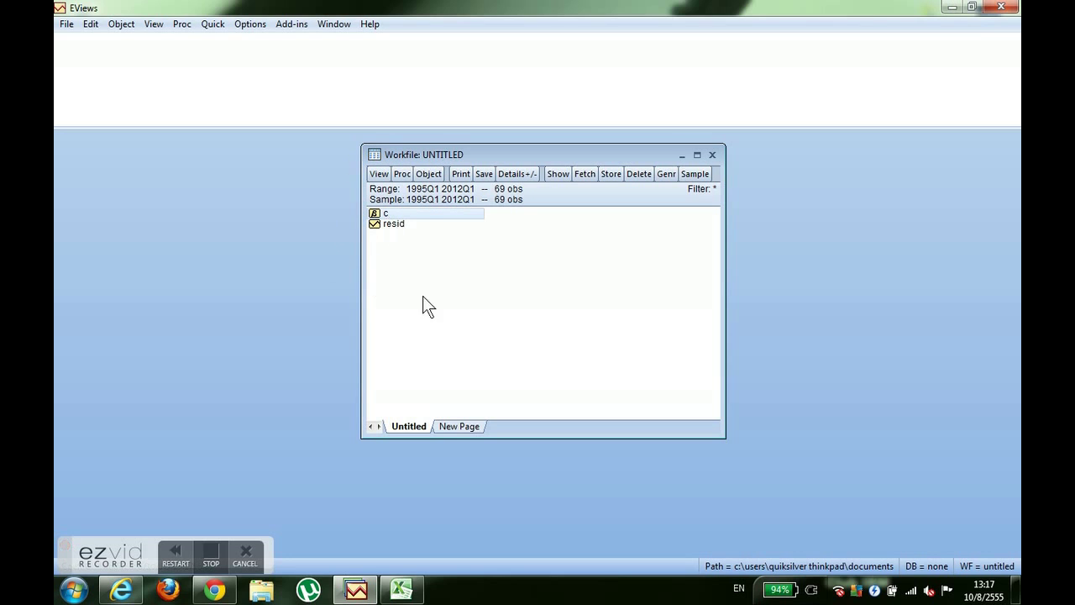
{"action": "left_click", "coordinate": [396, 224]}
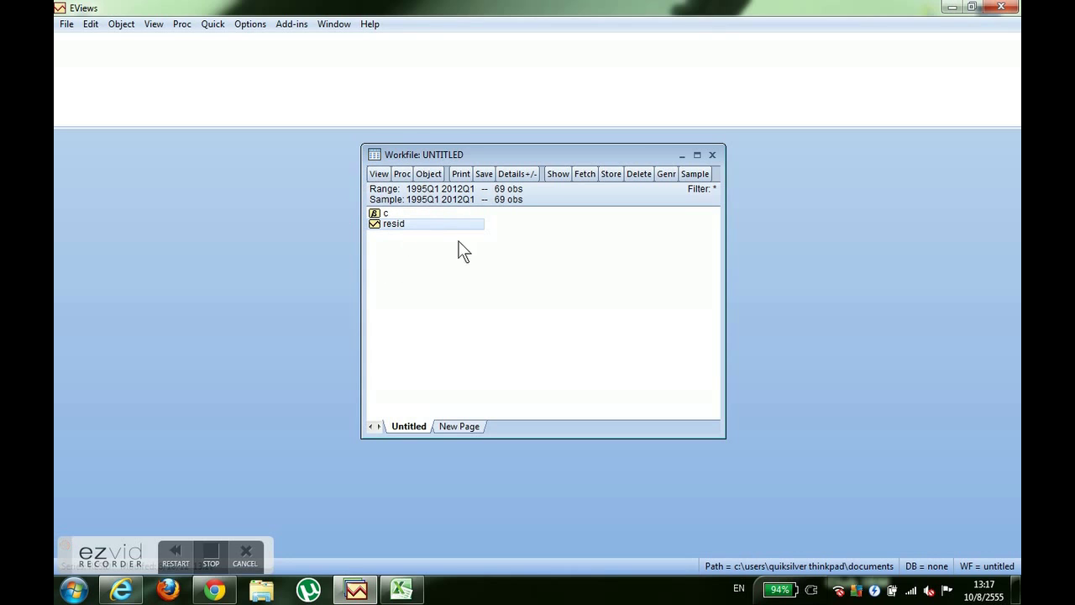
Create a new series named y in the workfile.
{"action": "left_click", "coordinate": [429, 175]}
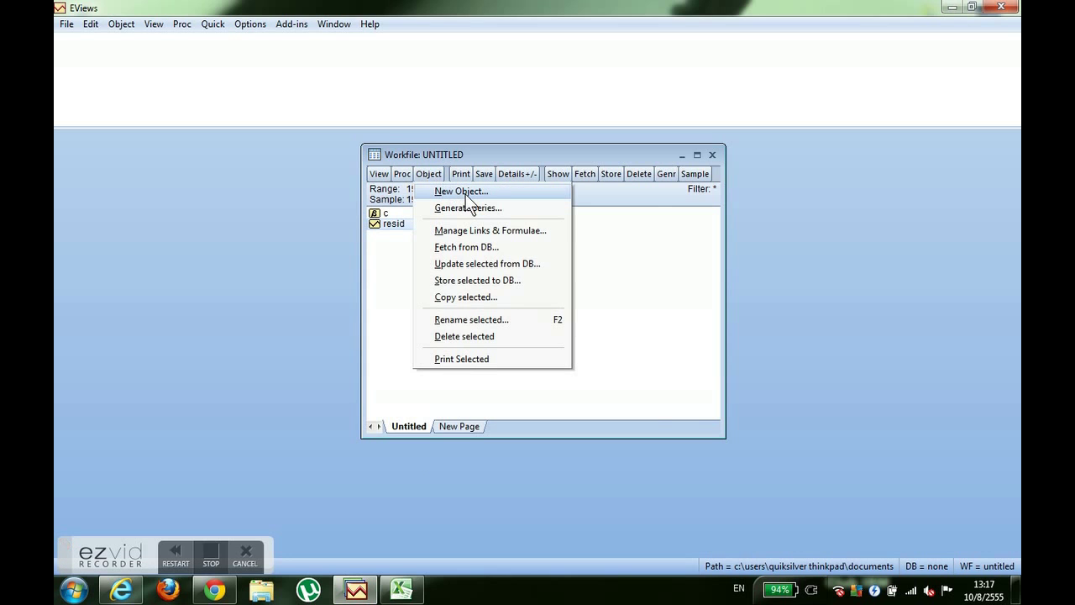
{"action": "left_click", "coordinate": [461, 191]}
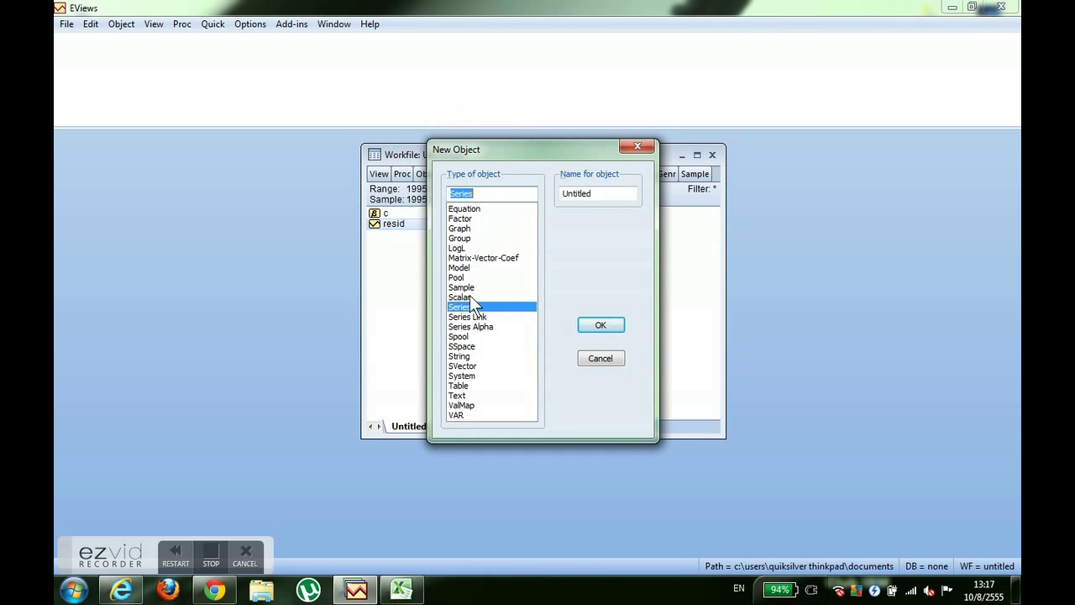
{"action": "double_click", "coordinate": [611, 202]}
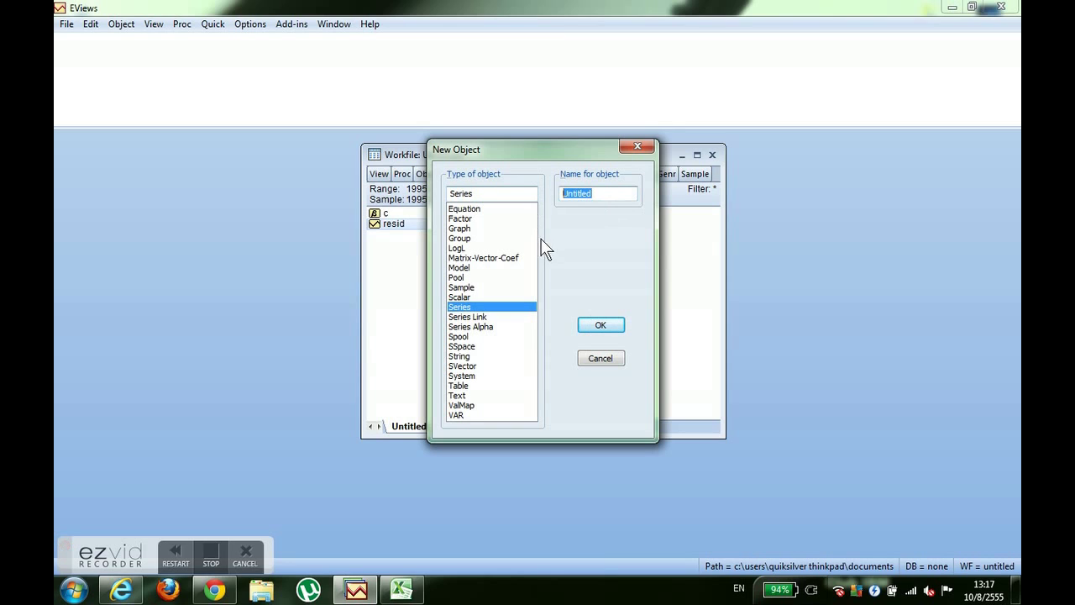
{"action": "left_click", "coordinate": [593, 205]}
{"action": "left_click", "coordinate": [609, 324]}
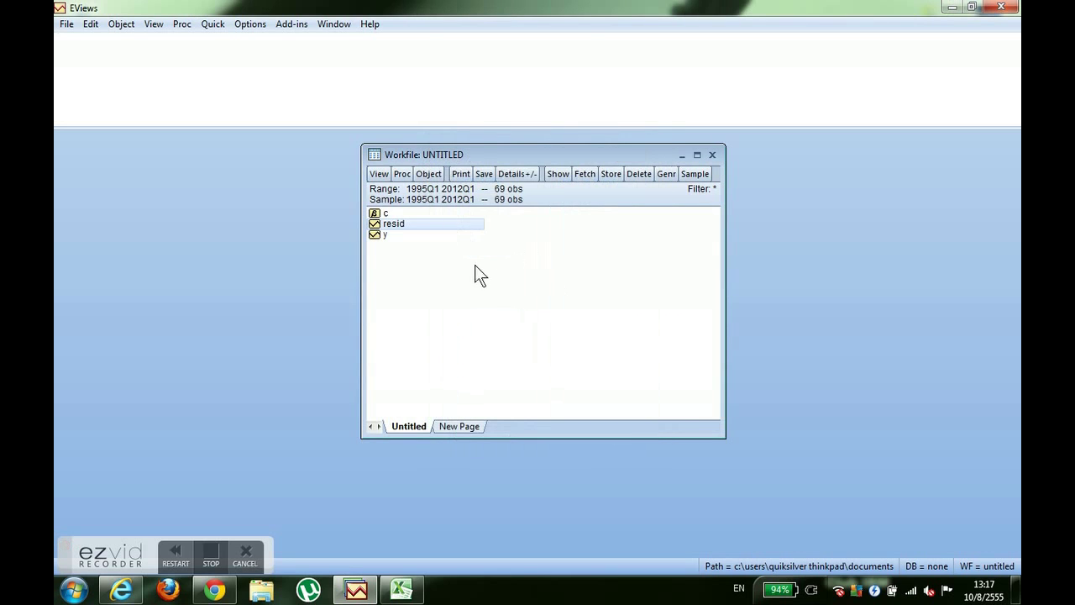
Check the Excel GDP data, then create new series co and i.
{"action": "left_click", "coordinate": [387, 235]}
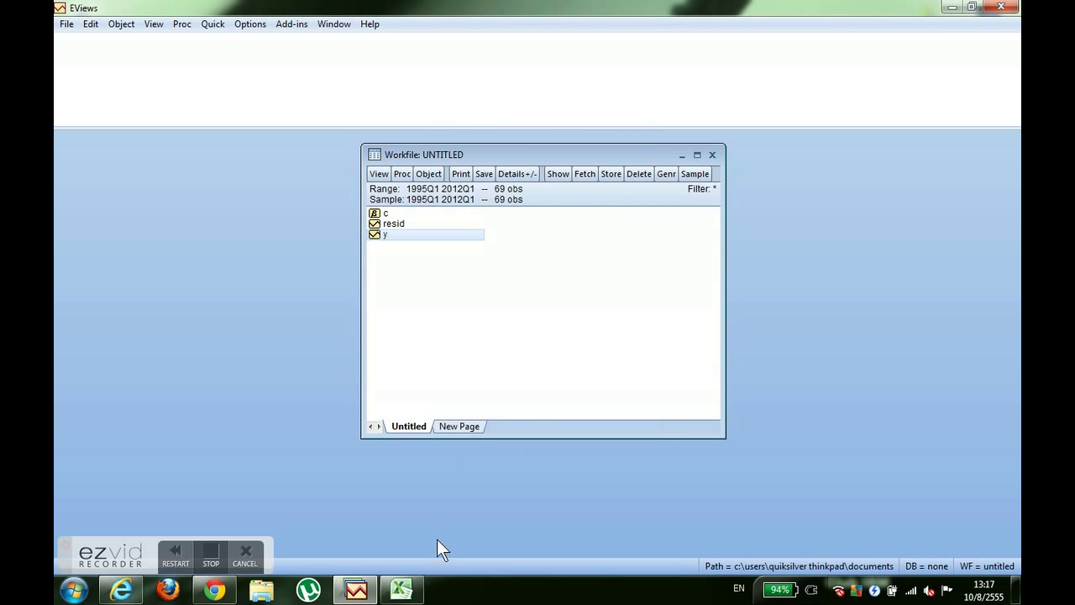
{"action": "mouse_move", "coordinate": [422, 591]}
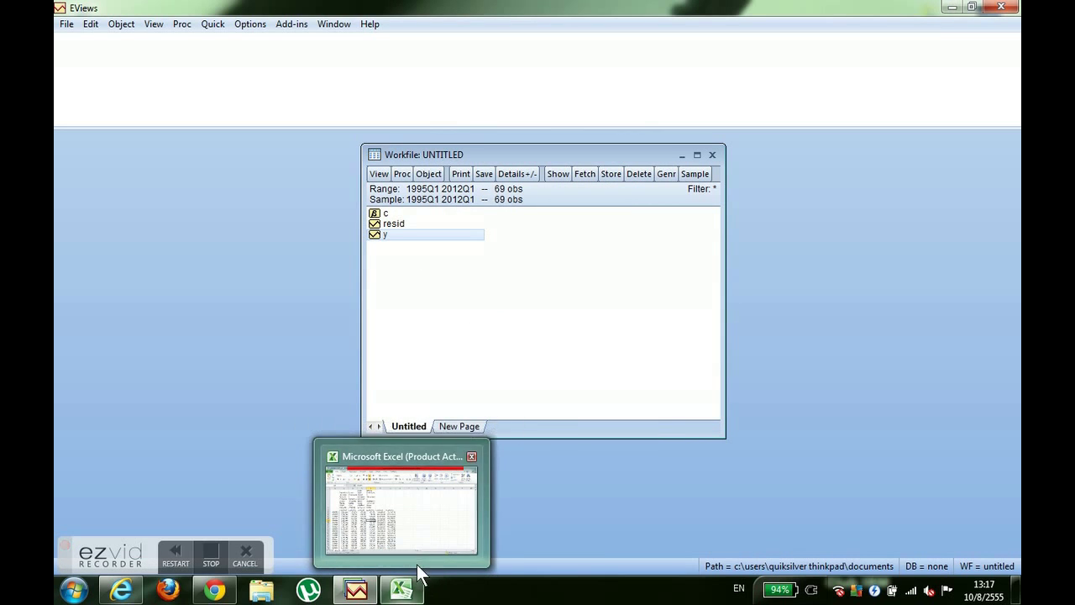
{"action": "left_click", "coordinate": [403, 589]}
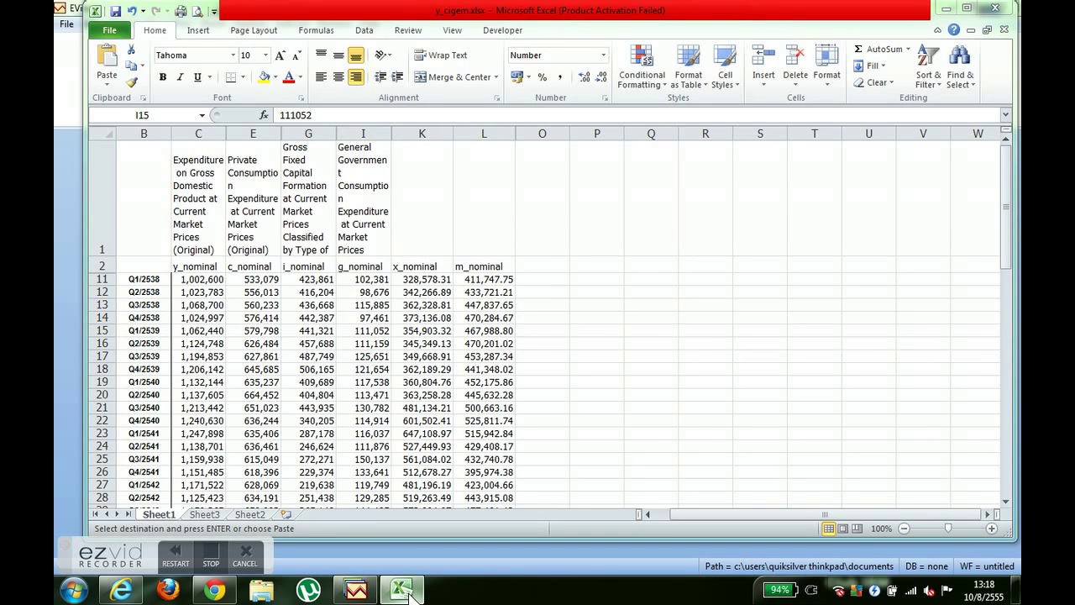
{"action": "left_click", "coordinate": [405, 591]}
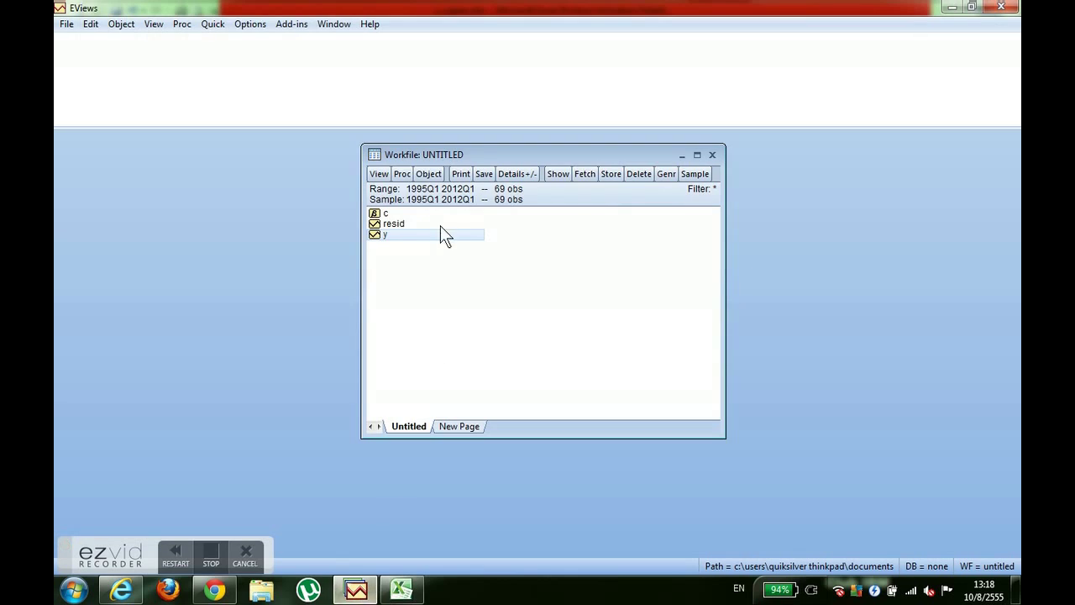
{"action": "left_click", "coordinate": [430, 174]}
{"action": "left_click", "coordinate": [471, 190]}
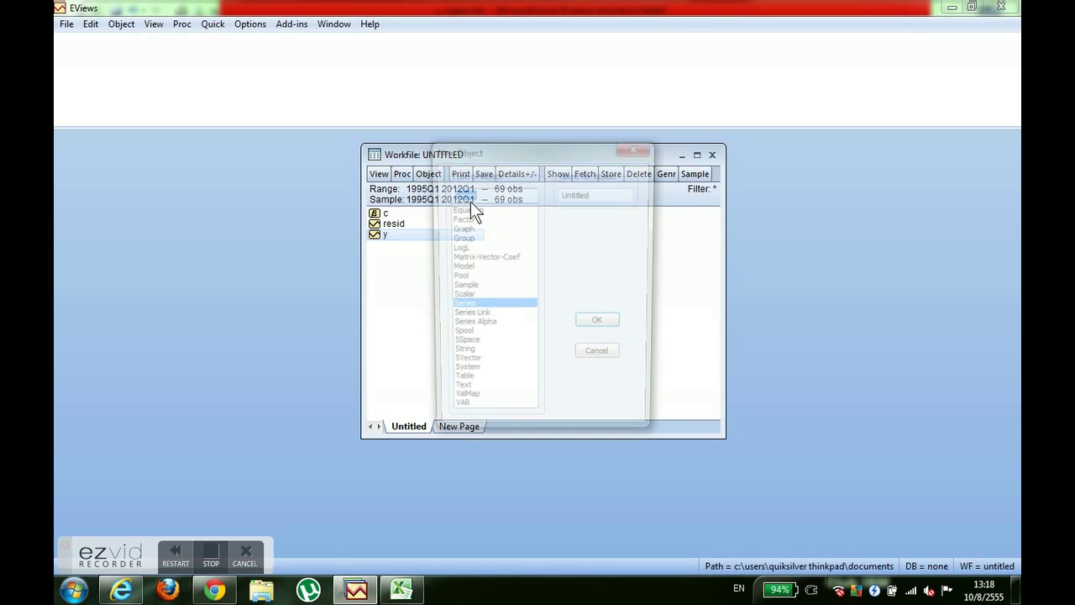
{"action": "type", "text": "co"}
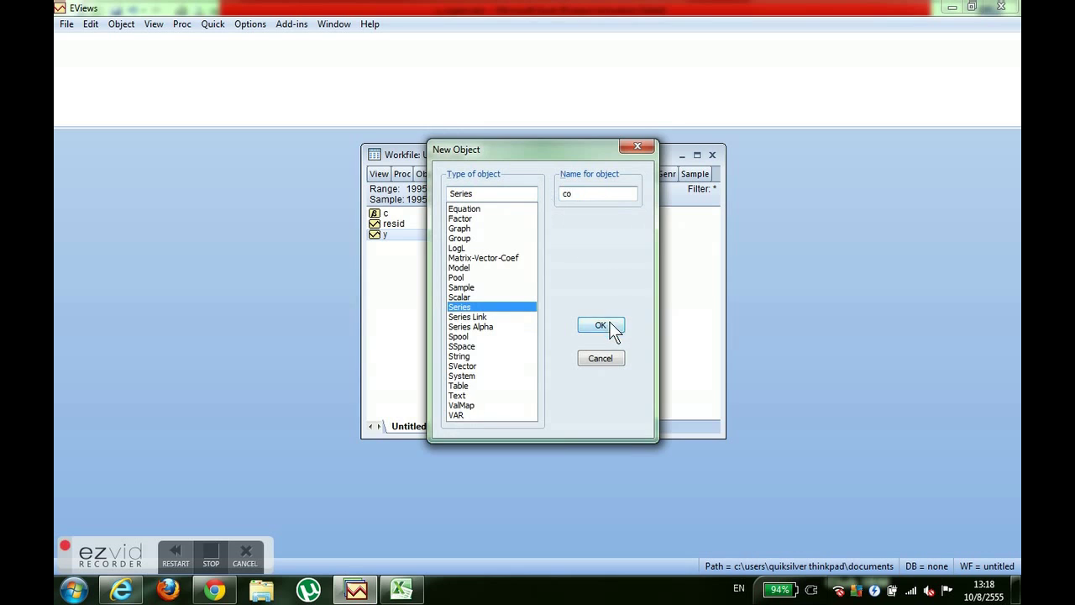
{"action": "left_click", "coordinate": [611, 325]}
{"action": "left_click", "coordinate": [429, 174]}
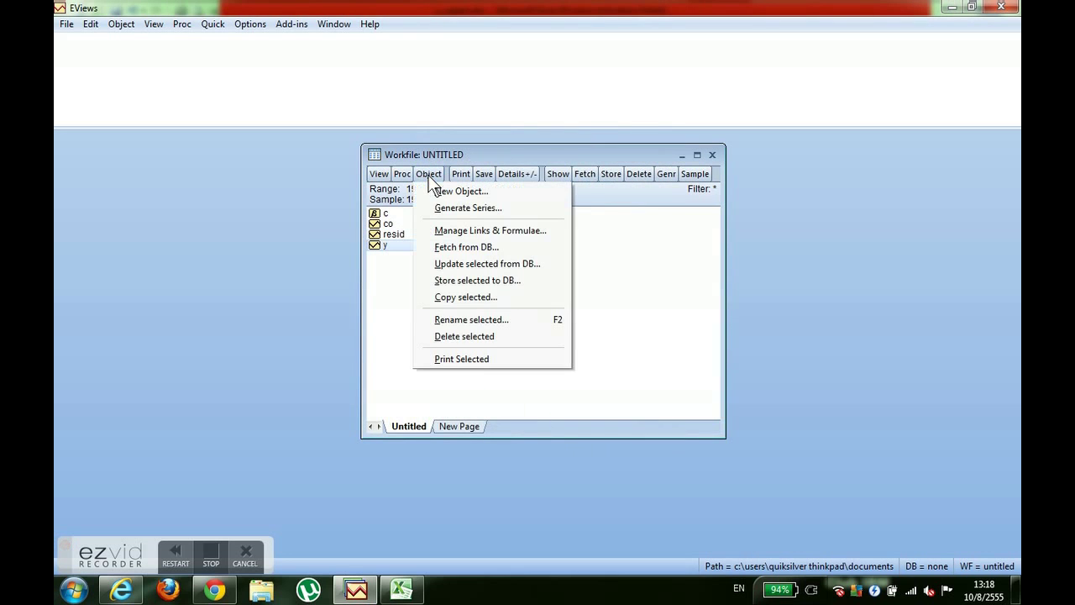
{"action": "left_click", "coordinate": [439, 193]}
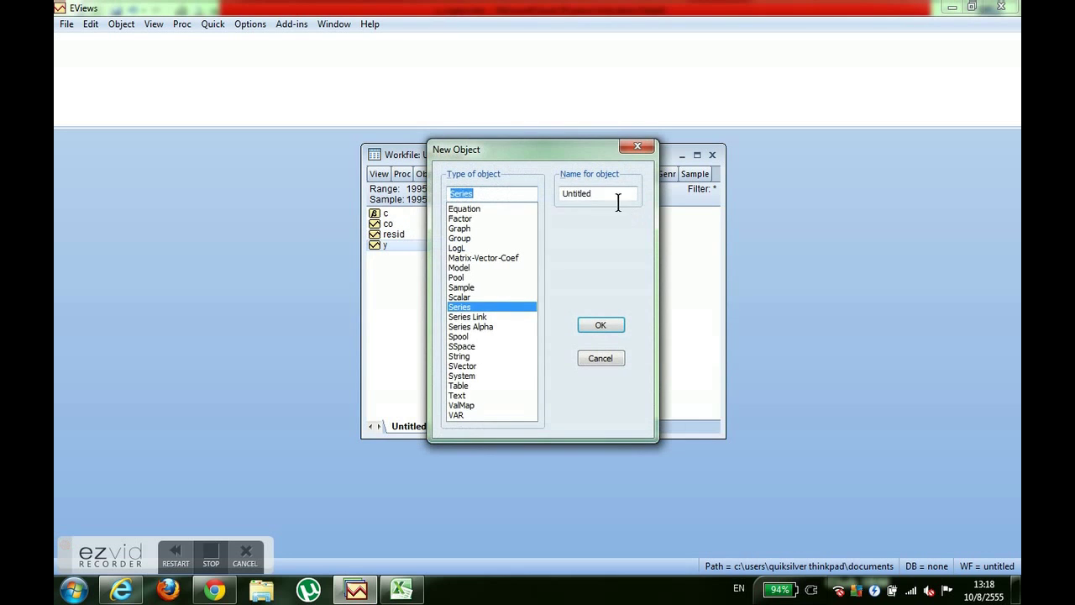
{"action": "type", "text": "i"}
{"action": "left_click", "coordinate": [610, 326]}
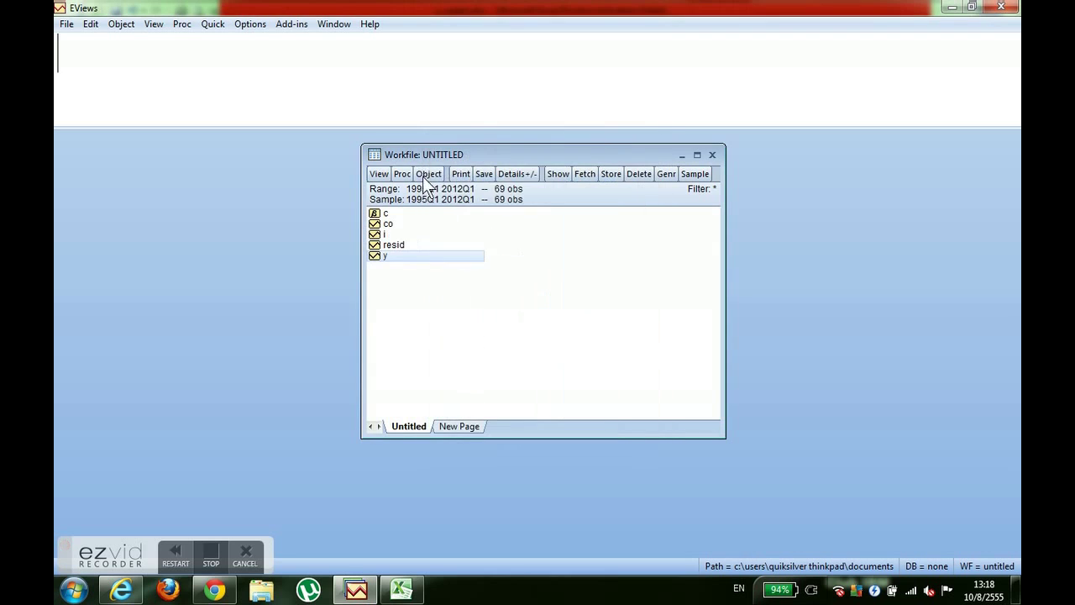
Create new series g, x and m.
{"action": "left_click", "coordinate": [429, 174]}
{"action": "left_click", "coordinate": [450, 192]}
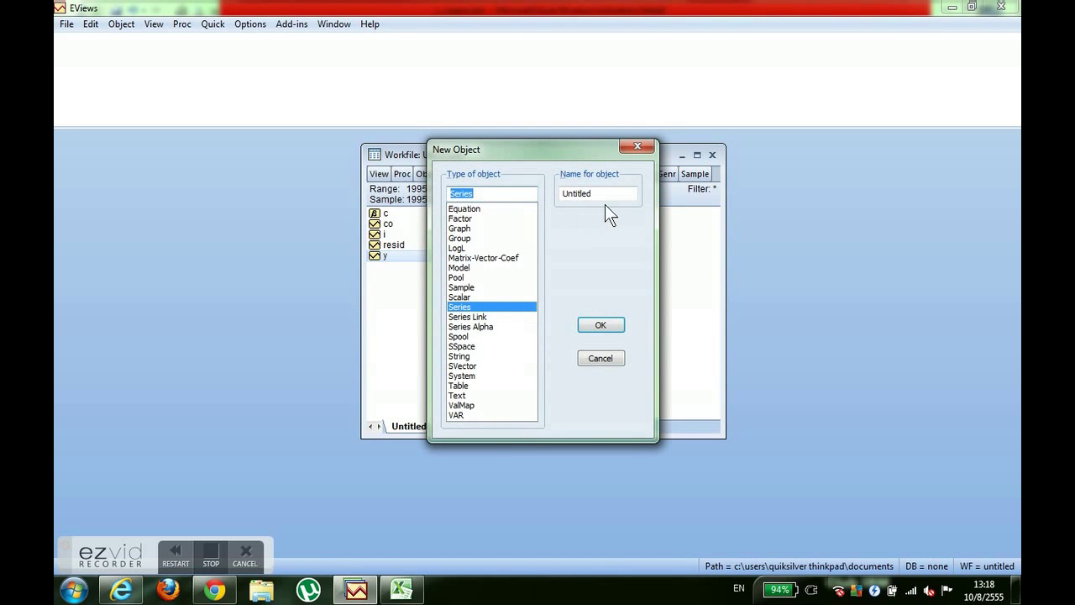
{"action": "type", "text": "g"}
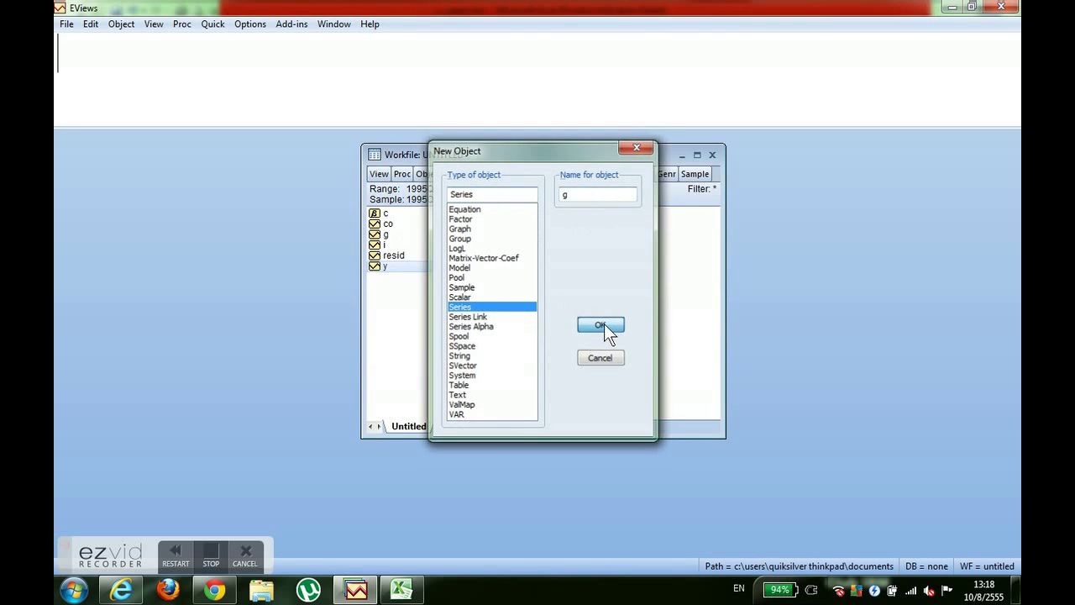
{"action": "left_click", "coordinate": [604, 325]}
{"action": "left_click", "coordinate": [429, 174]}
{"action": "left_click", "coordinate": [445, 191]}
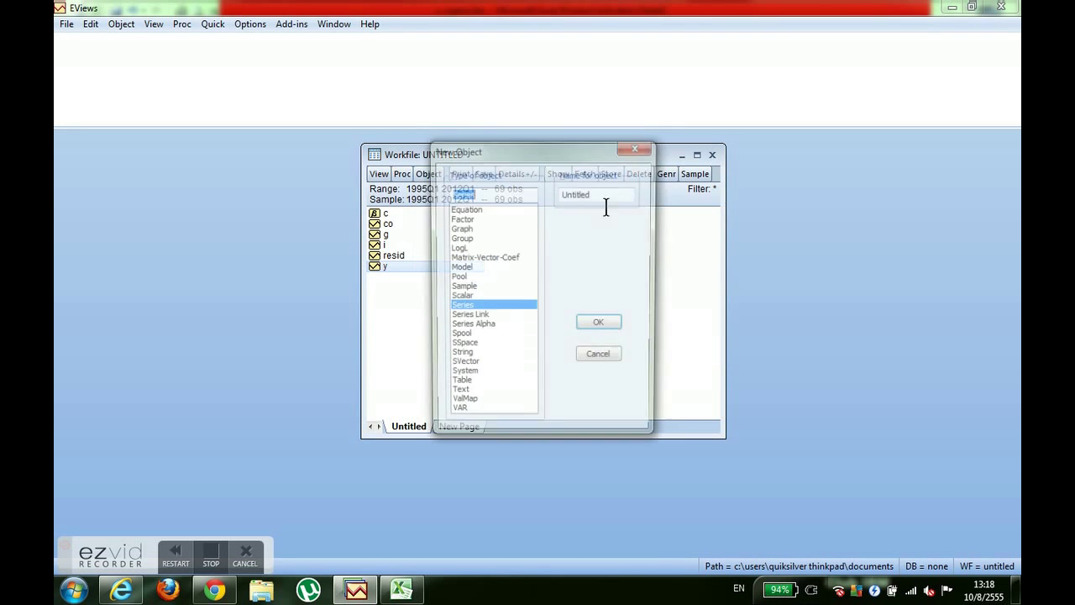
{"action": "left_click", "coordinate": [601, 325]}
{"action": "left_click", "coordinate": [431, 173]}
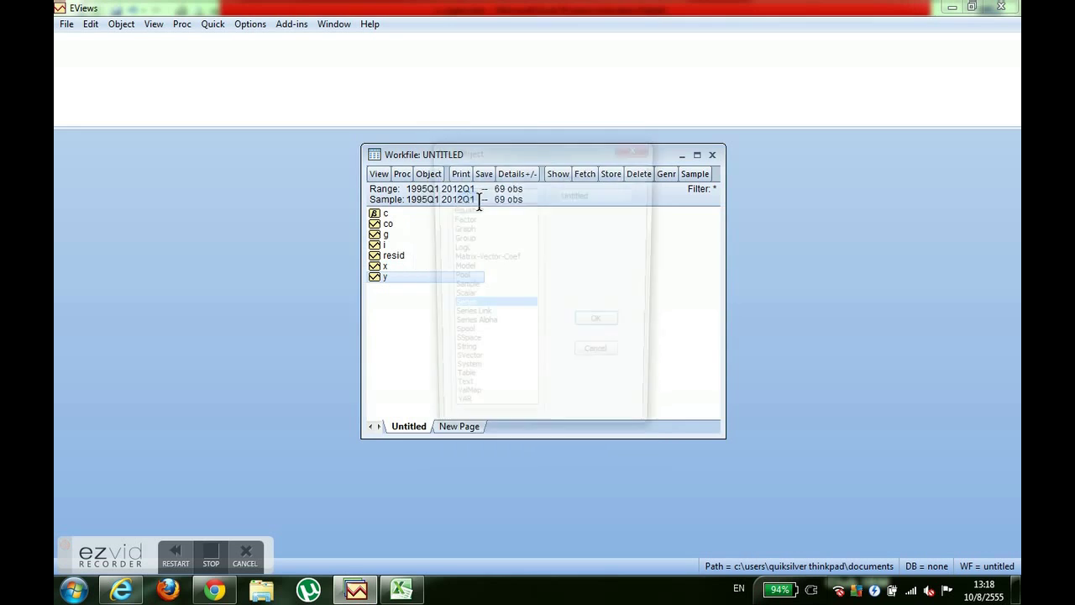
{"action": "type", "text": "m"}
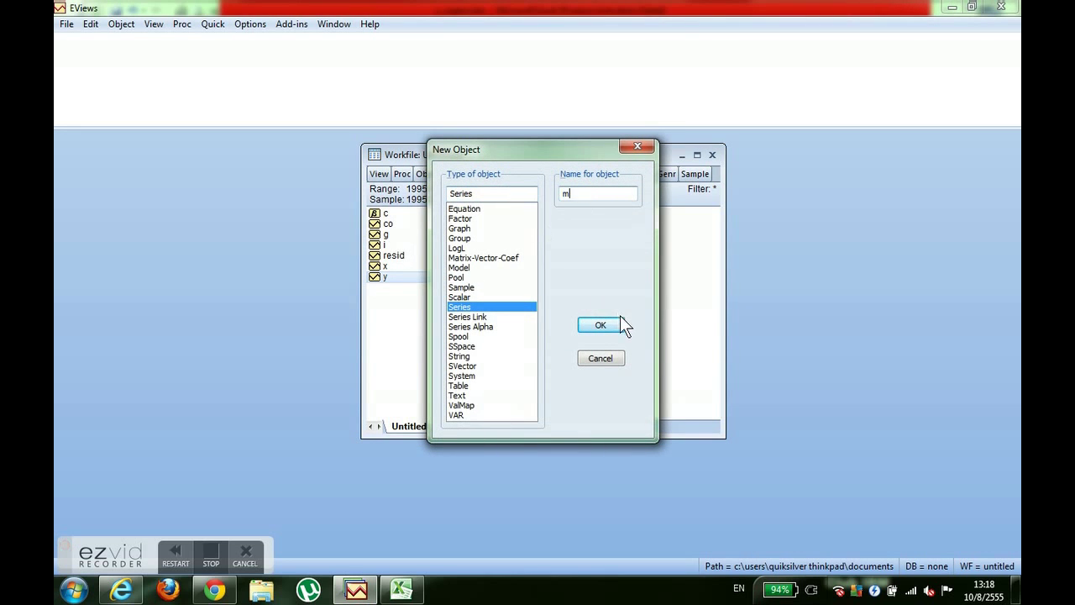
{"action": "left_click", "coordinate": [603, 326]}
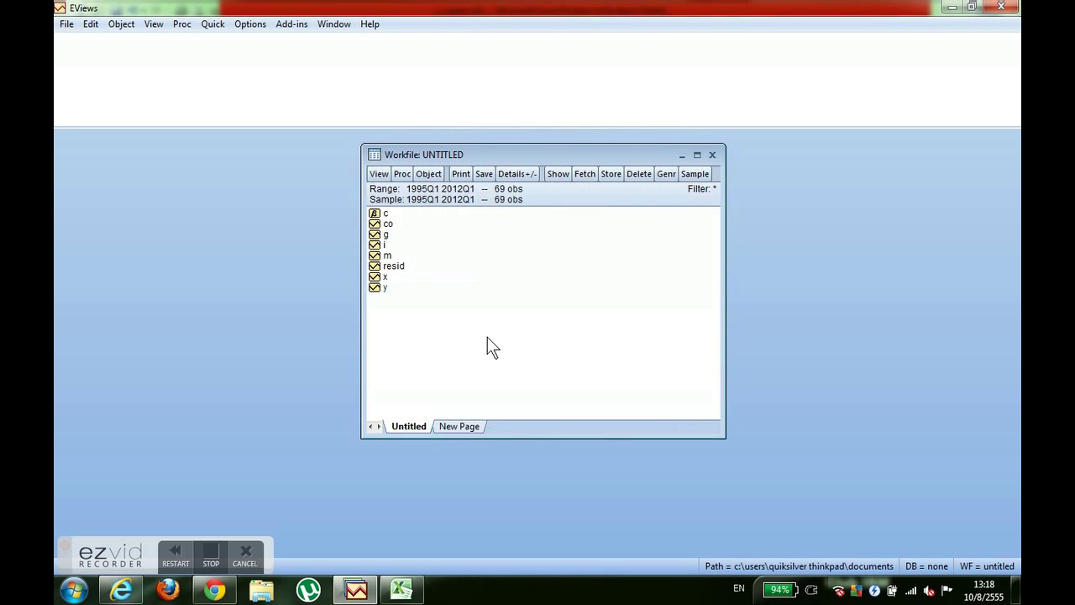
Open series y to inspect its values, close it, and glance at the Excel data.
{"action": "double_click", "coordinate": [379, 289]}
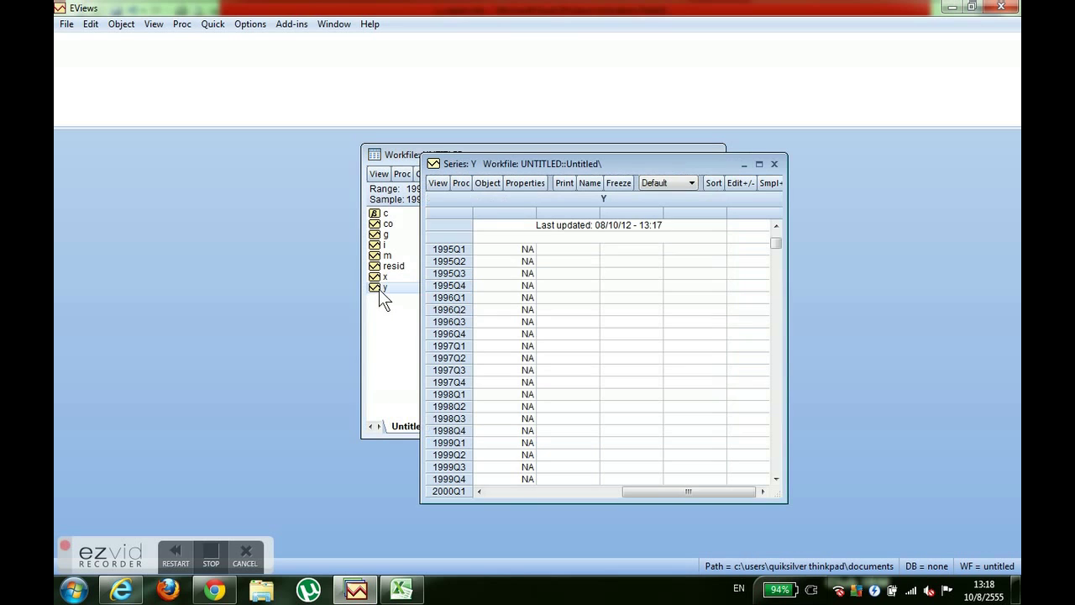
{"action": "left_click", "coordinate": [775, 164]}
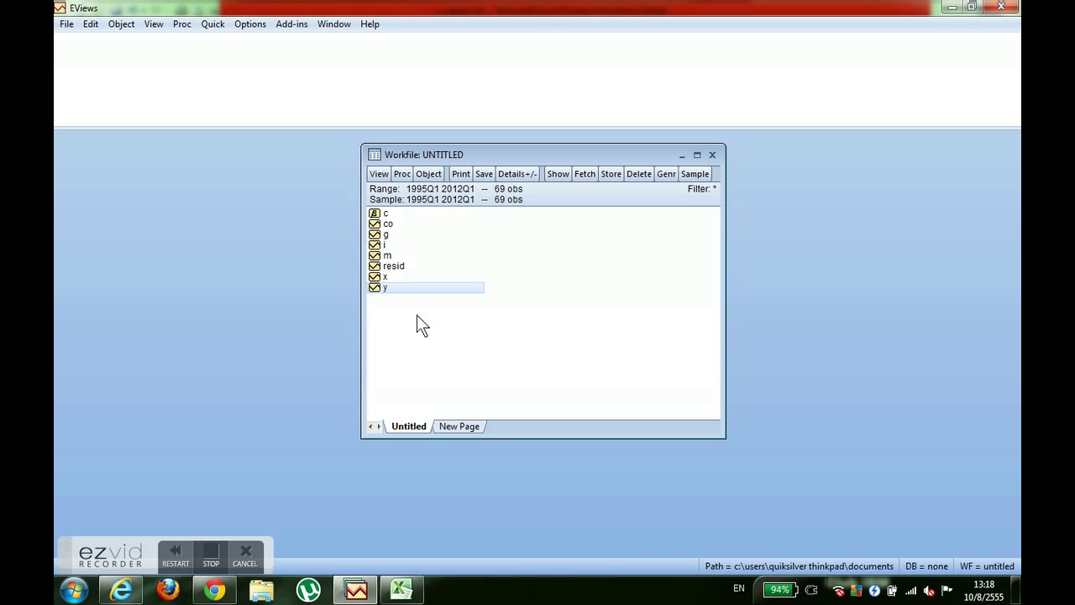
{"action": "left_click", "coordinate": [407, 591]}
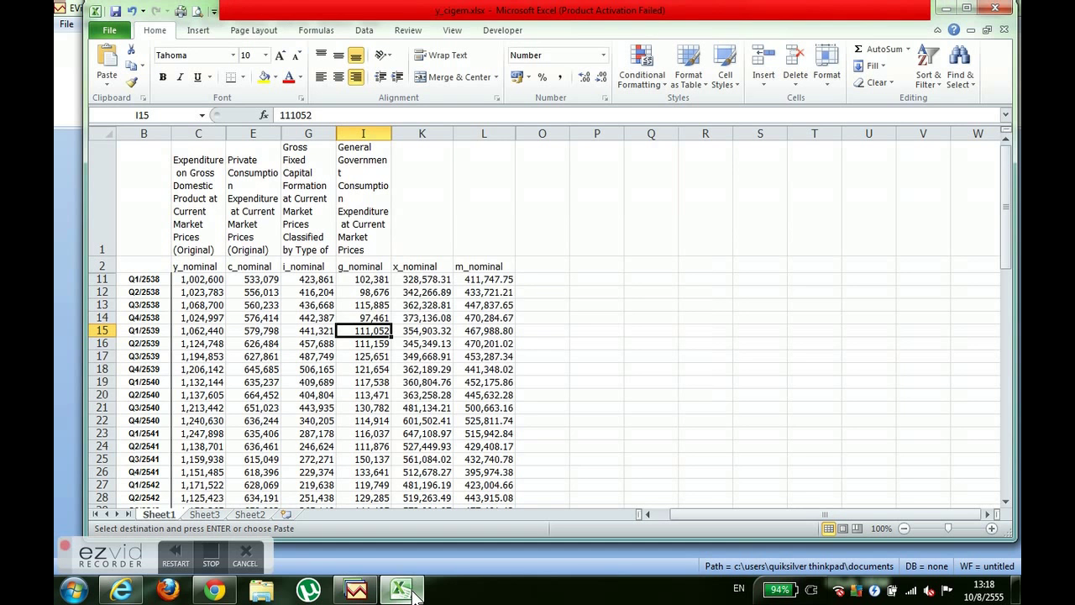
{"action": "left_click", "coordinate": [356, 591]}
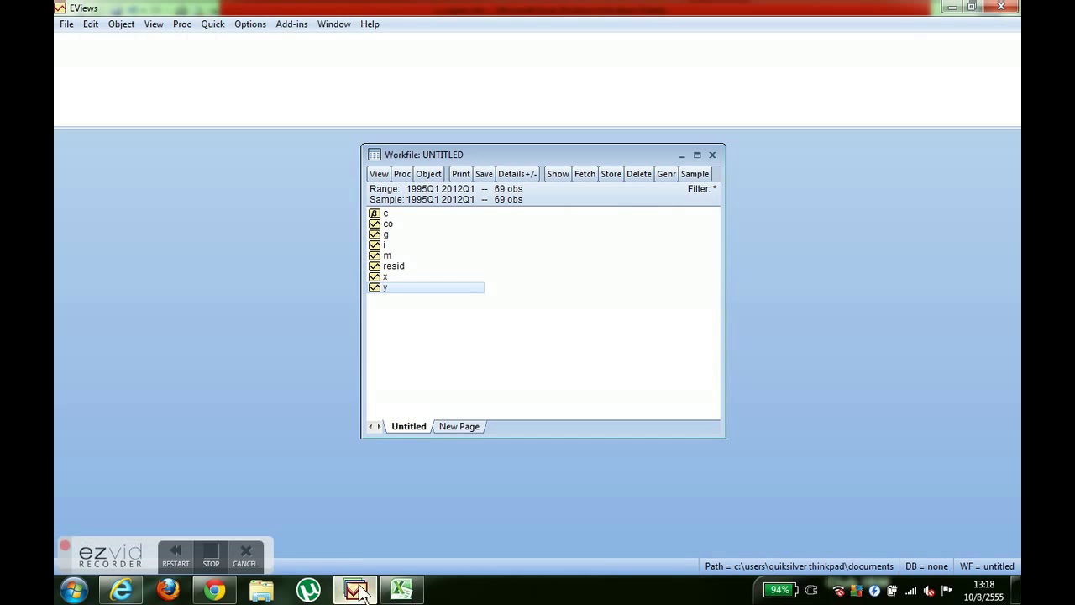
Select y, co, i, g, x and m together and bring up their context menu.
{"action": "left_click", "coordinate": [389, 225], "text": "ctrl"}
{"action": "left_click", "coordinate": [392, 243], "text": "ctrl"}
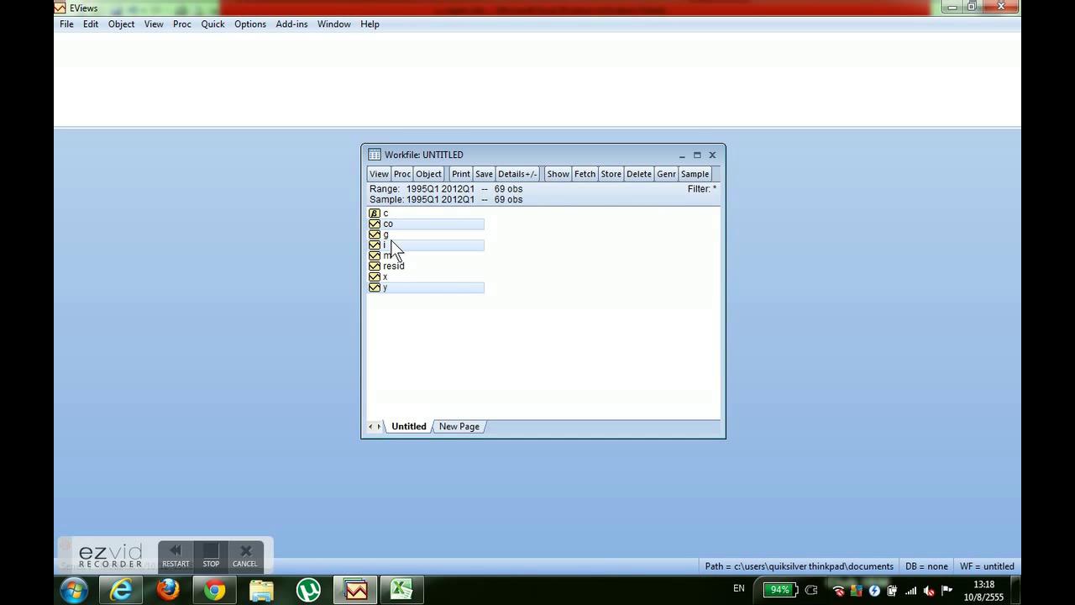
{"action": "left_click", "coordinate": [390, 235], "text": "ctrl"}
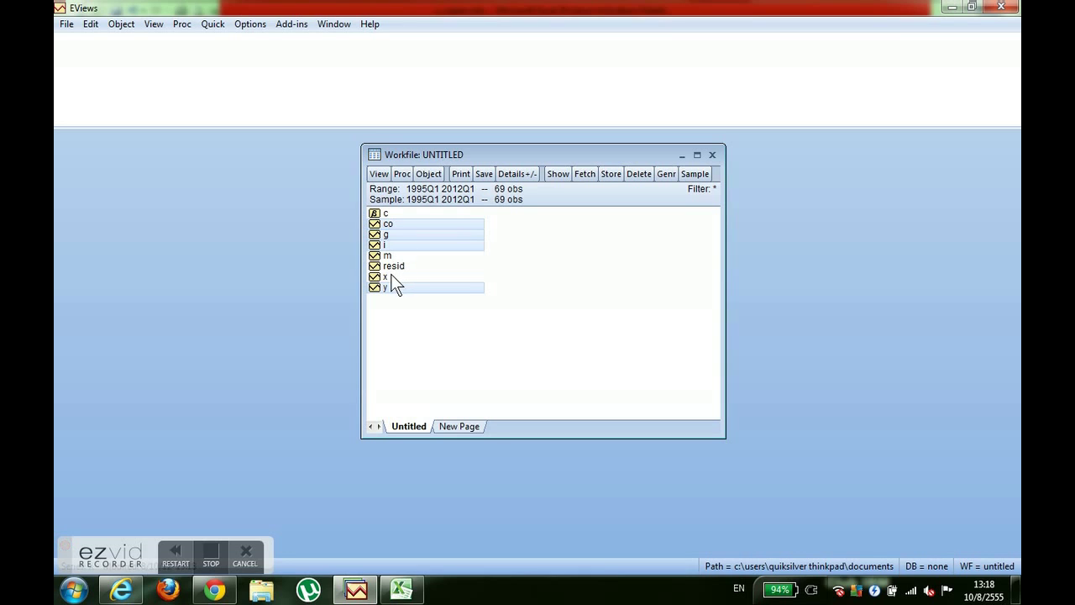
{"action": "left_click", "coordinate": [388, 275], "text": "ctrl"}
{"action": "left_click", "coordinate": [392, 256], "text": "ctrl"}
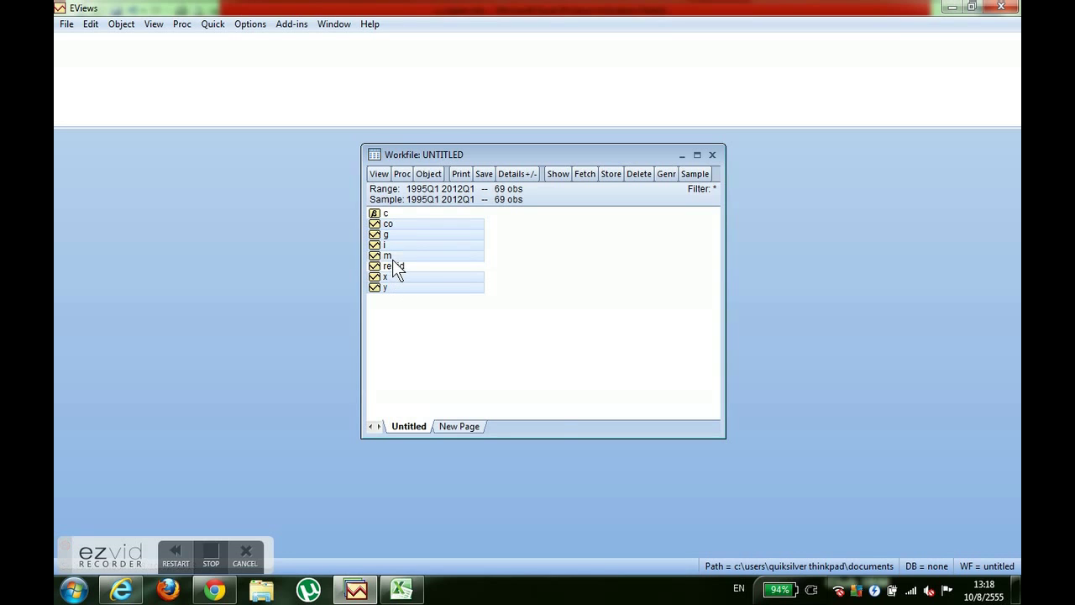
{"action": "right_click", "coordinate": [406, 251]}
Open the six series as a group, then move and enlarge its window to show all columns.
{"action": "mouse_move", "coordinate": [465, 264]}
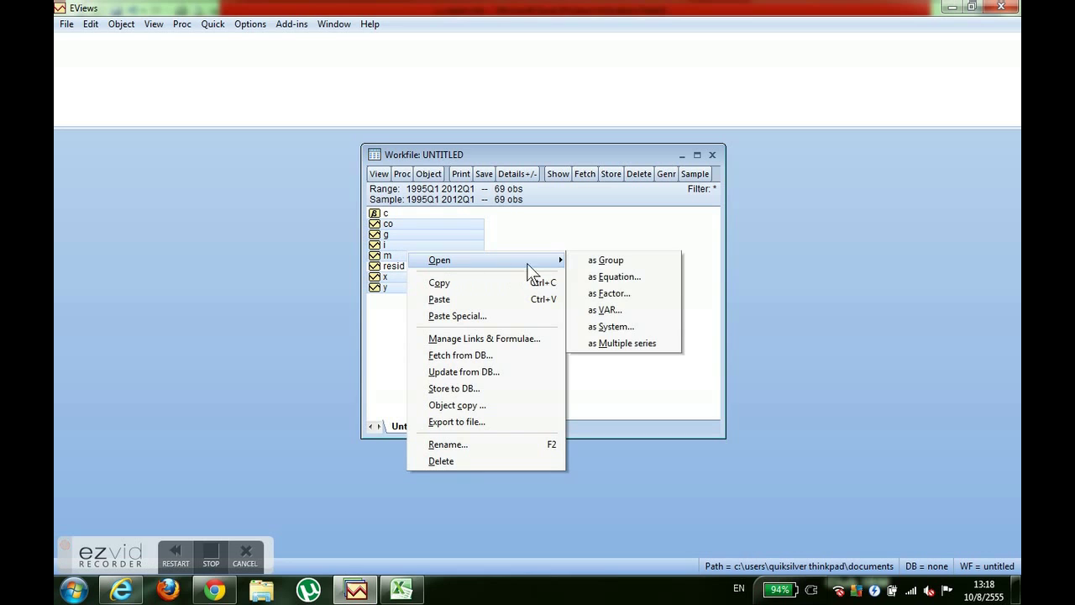
{"action": "left_click", "coordinate": [623, 260]}
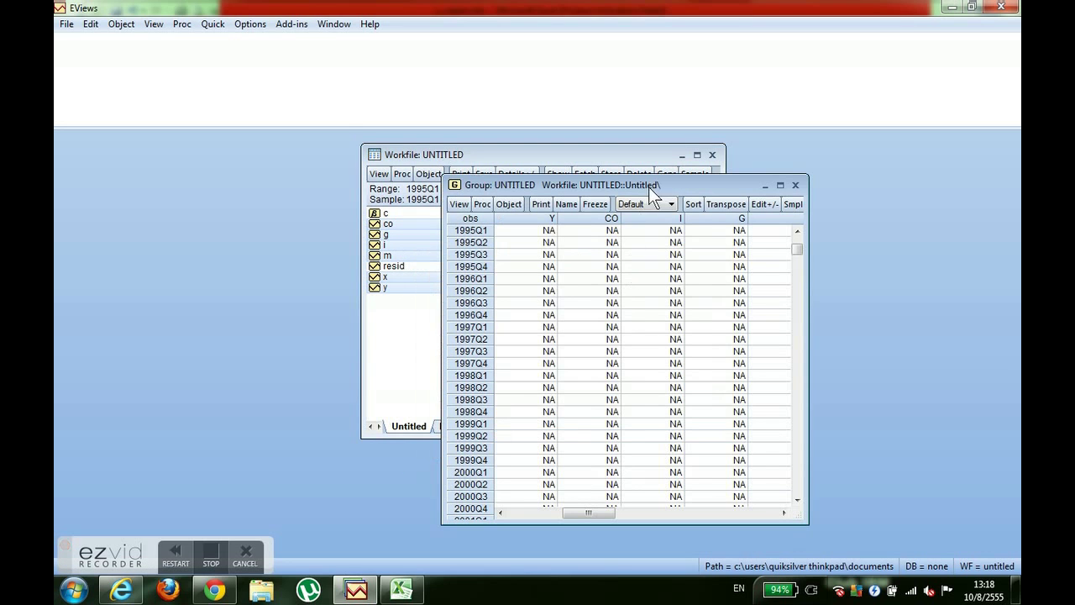
{"action": "left_click_drag", "start_coordinate": [648, 185], "coordinate": [489, 52]}
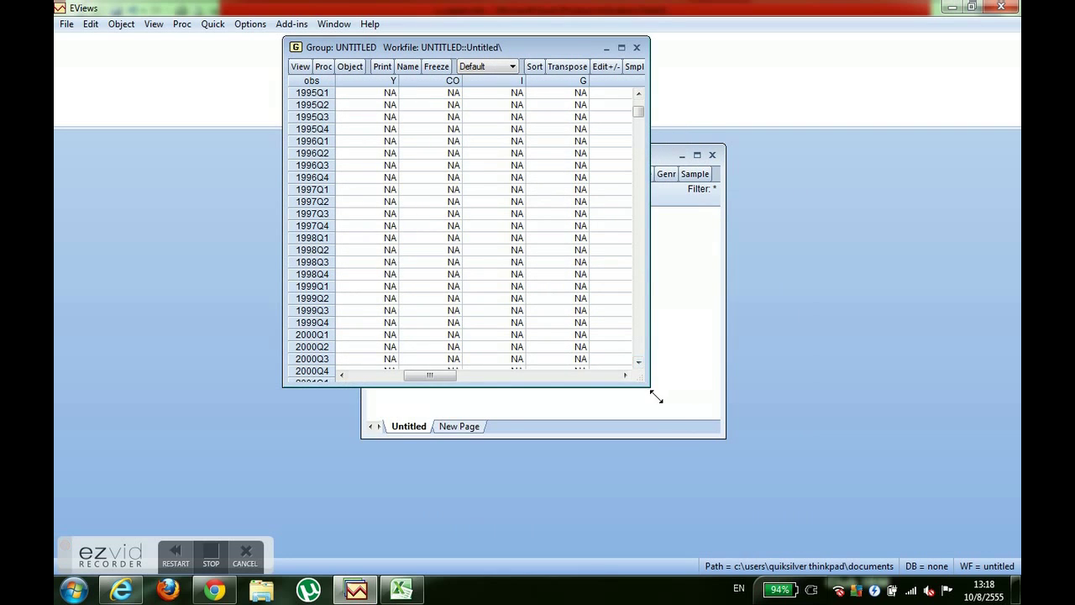
{"action": "left_click_drag", "start_coordinate": [654, 393], "coordinate": [812, 558]}
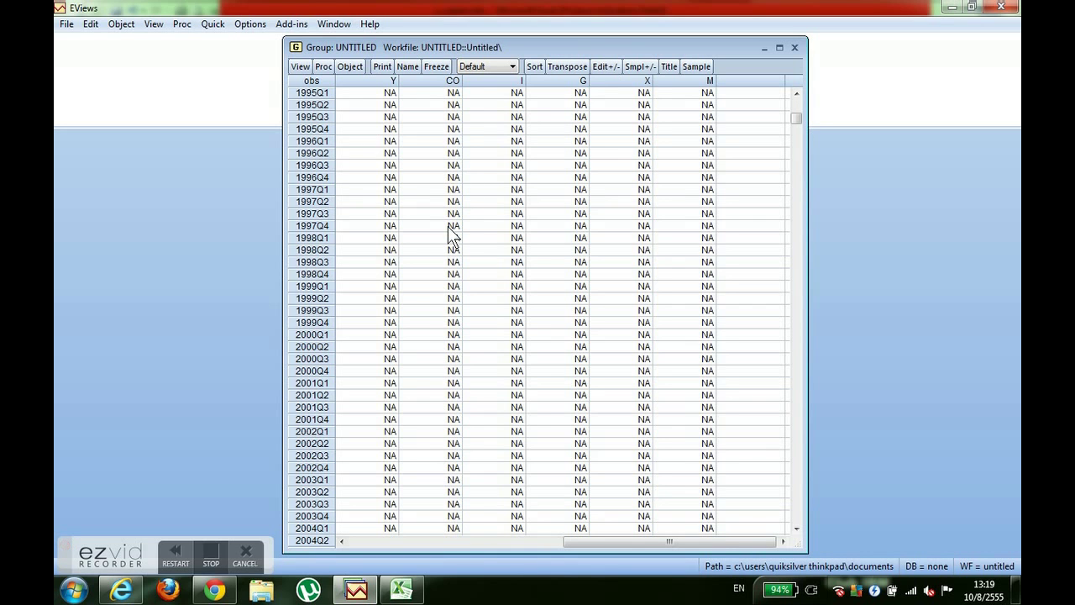
Select the Excel figures from C11 to L79 and return to the EViews group.
{"action": "left_click", "coordinate": [401, 591]}
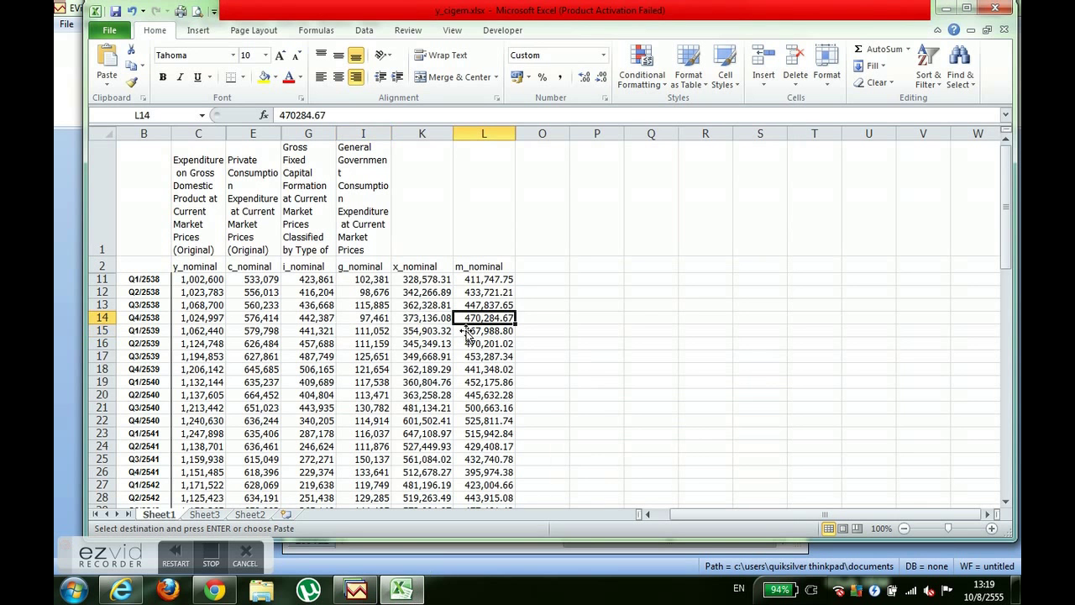
{"action": "left_click_drag", "start_coordinate": [201, 280], "coordinate": [491, 479]}
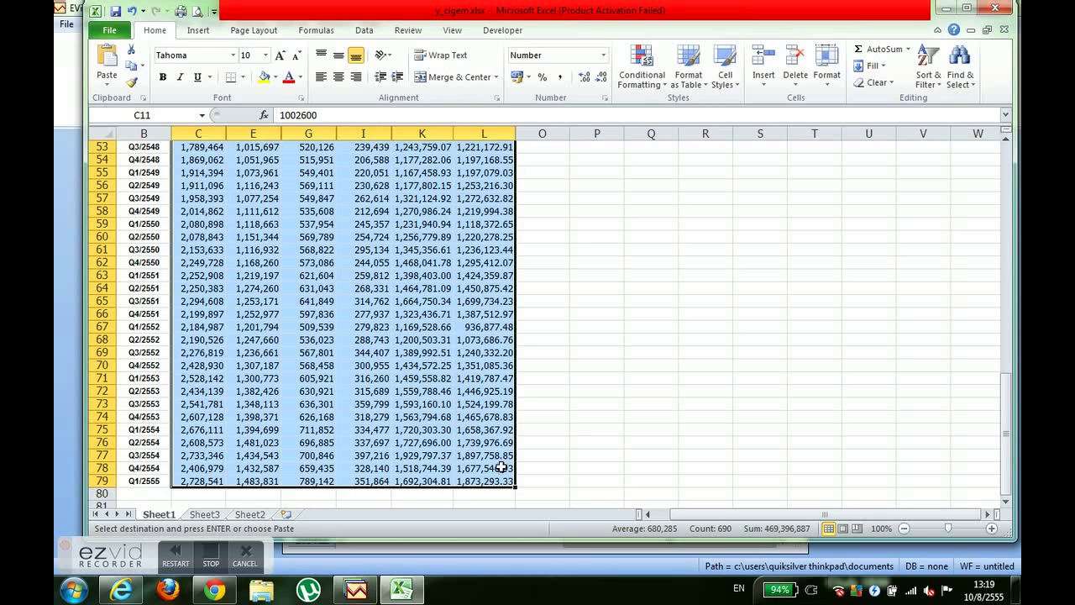
{"action": "left_click", "coordinate": [372, 584]}
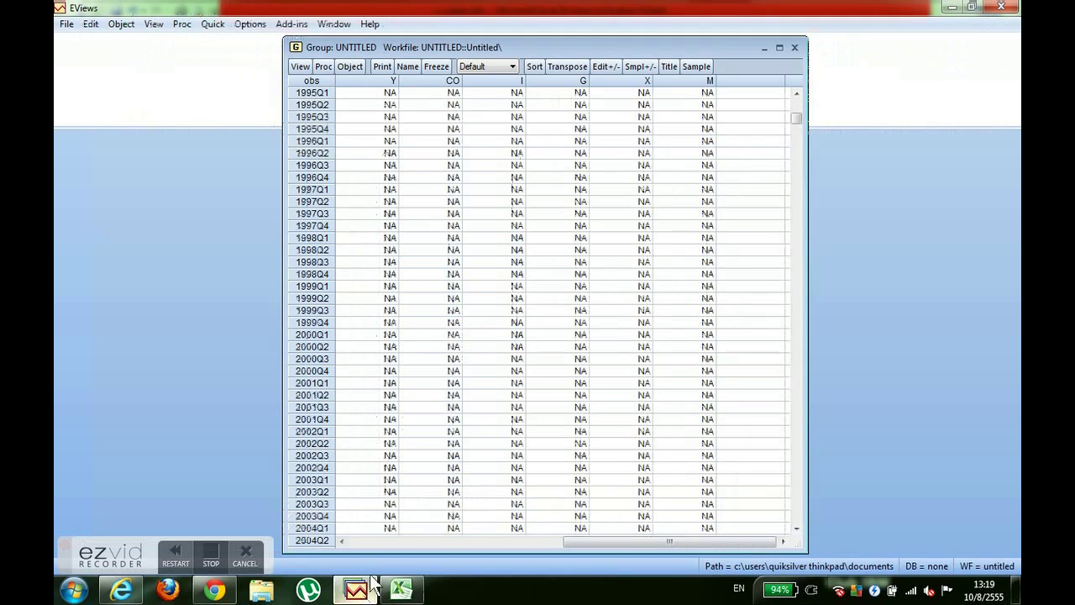
Turn on Edit+/-, paste the Excel figures into columns Y to M, and close the group window.
{"action": "left_click", "coordinate": [609, 67]}
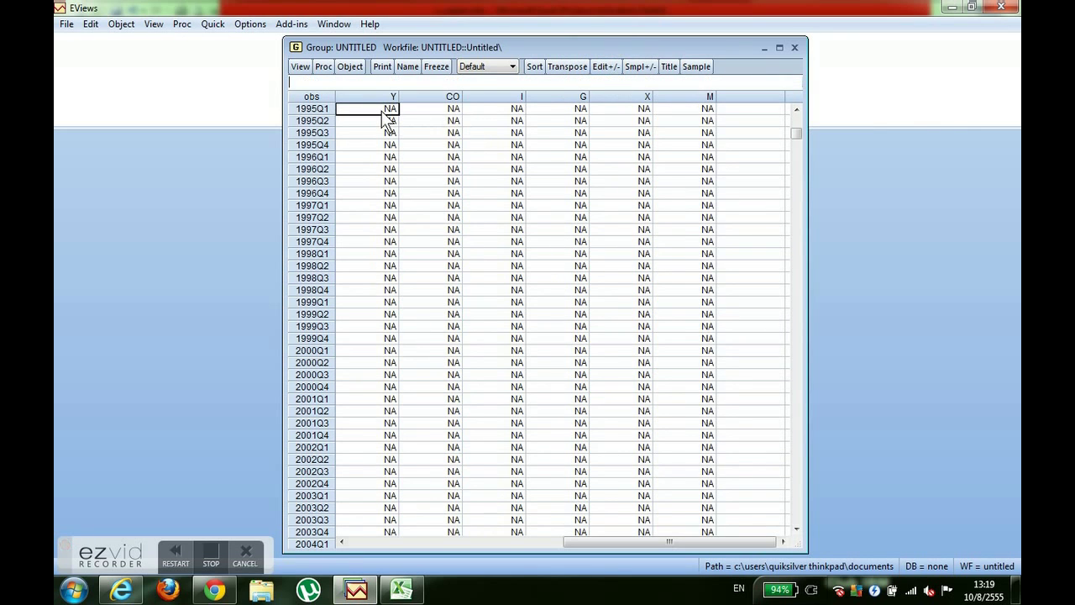
{"action": "key", "text": "ctrl+v"}
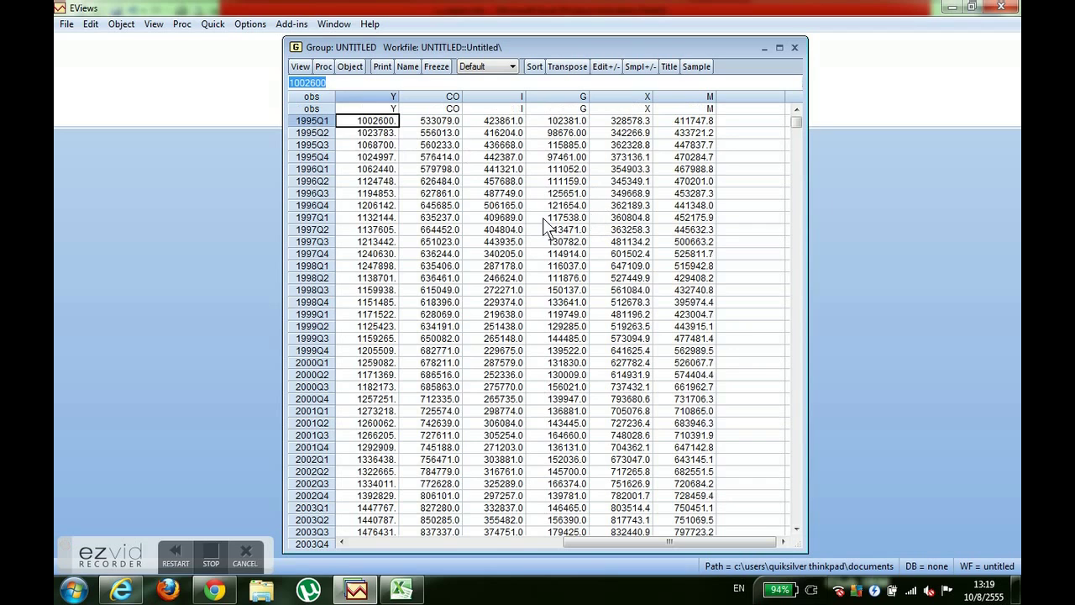
{"action": "left_click", "coordinate": [504, 219]}
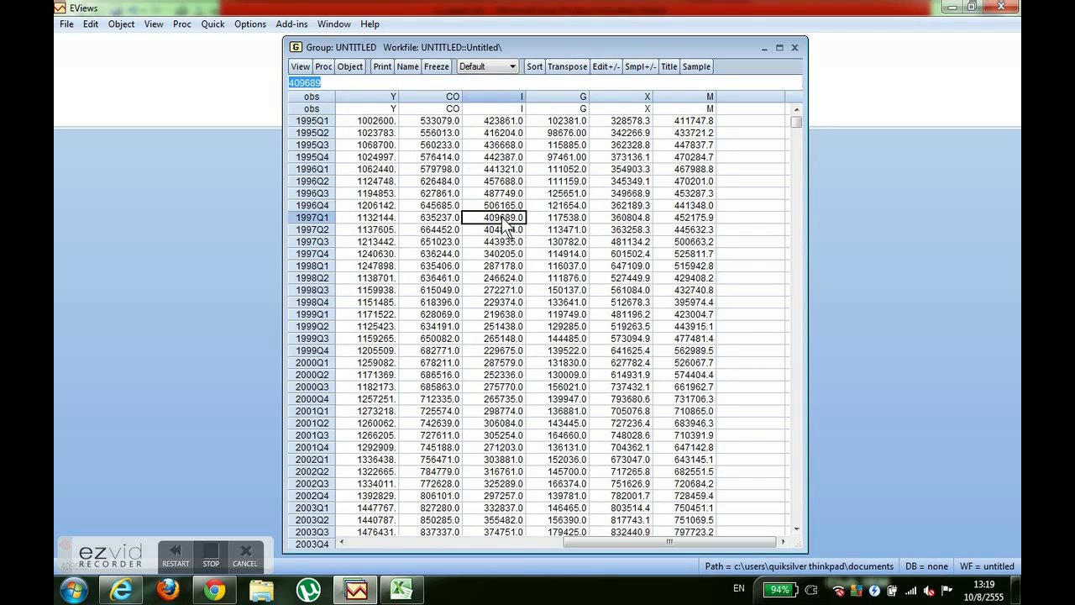
{"action": "left_click", "coordinate": [795, 48]}
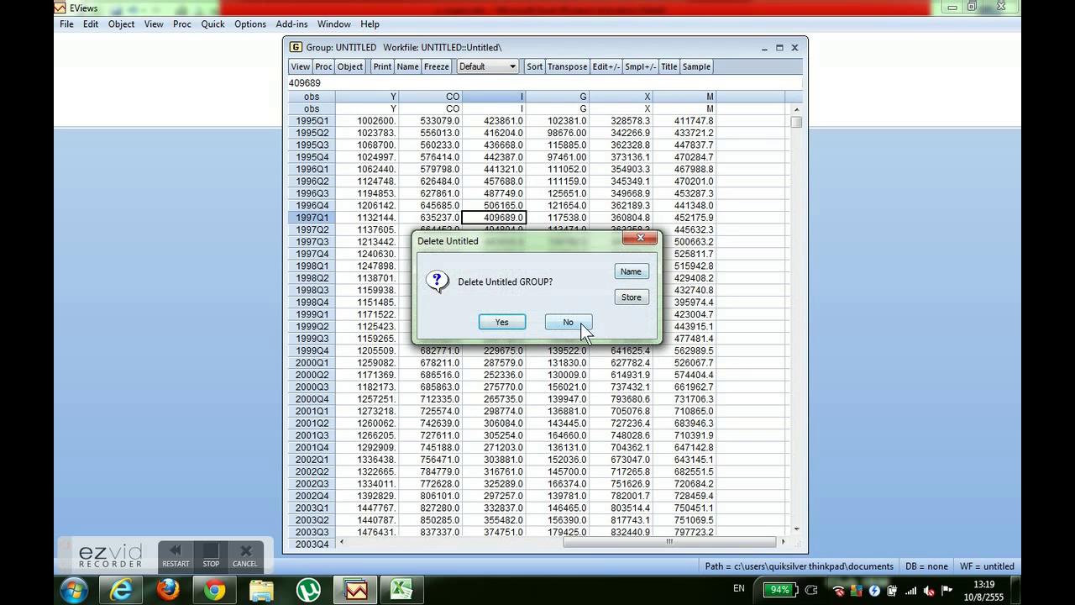